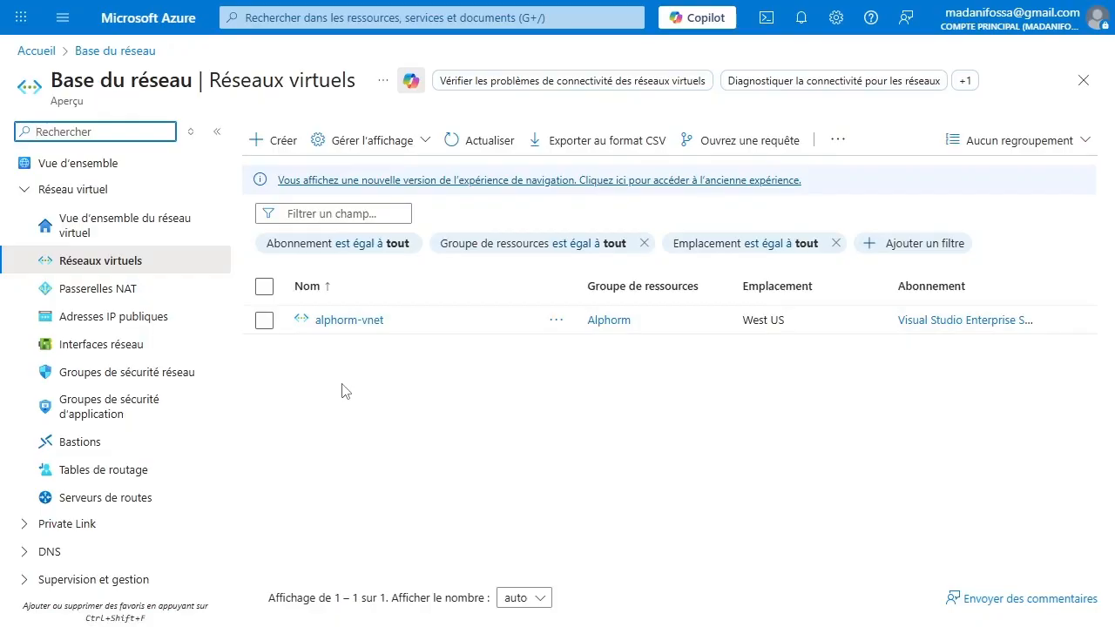
Start creating a new virtual network and name it alphorm-vnet-hub
left_click(270, 138)
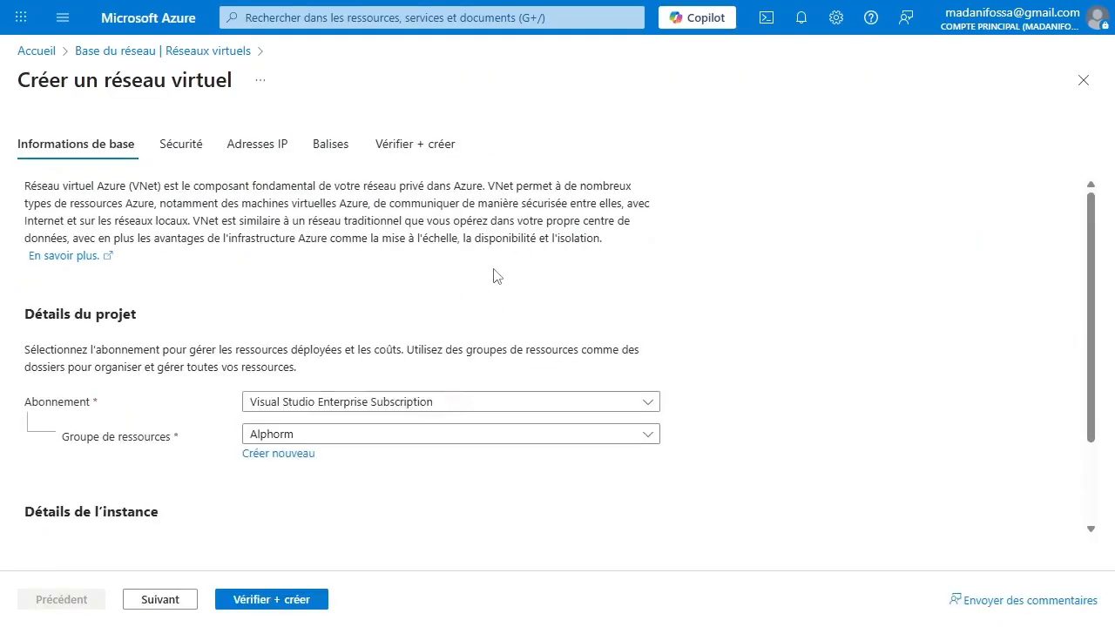
scroll(331, 446, "down", 2)
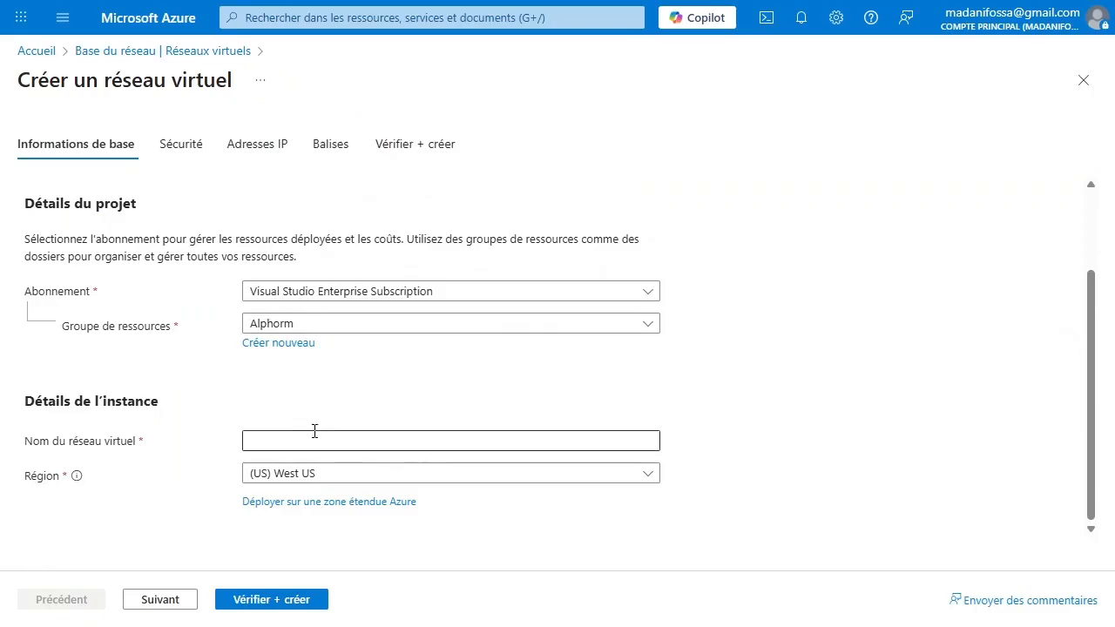
left_click(300, 441)
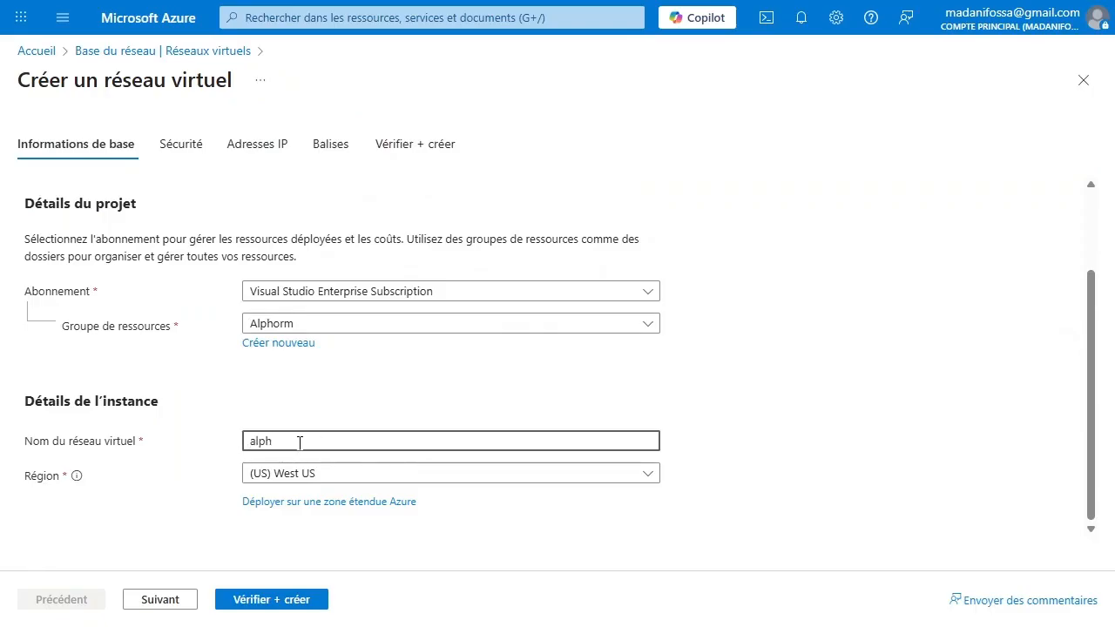
type("alphorm-vnet-hub")
Leave the security options at their defaults and set the new network's IPv4 address space to 10.1.0.0/16
left_click(188, 155)
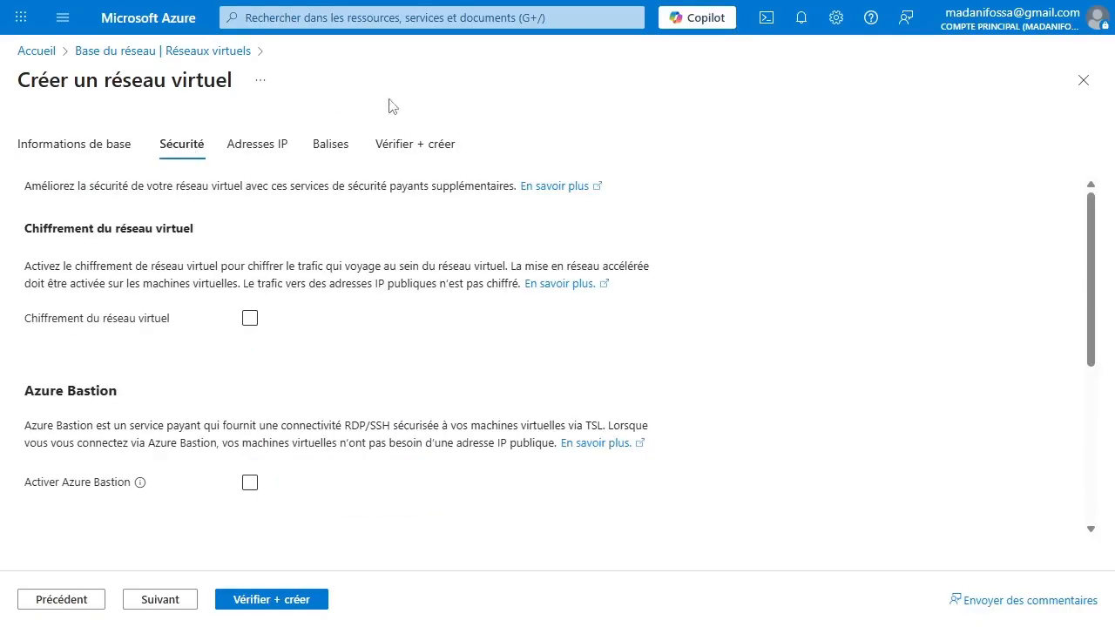
left_click(258, 147)
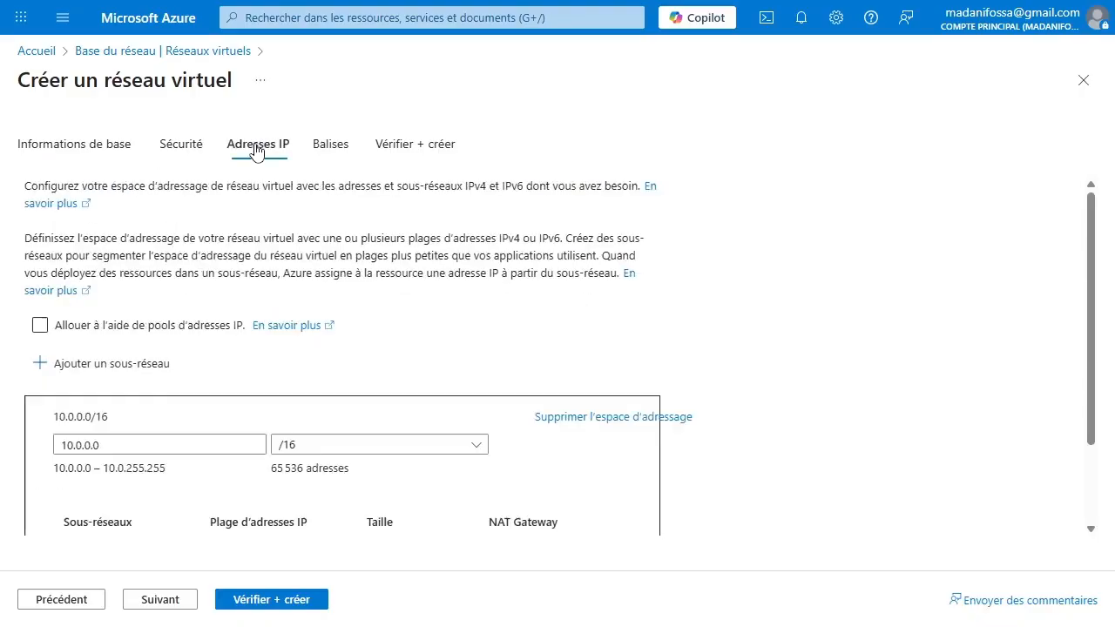
scroll(247, 481, "down", 2)
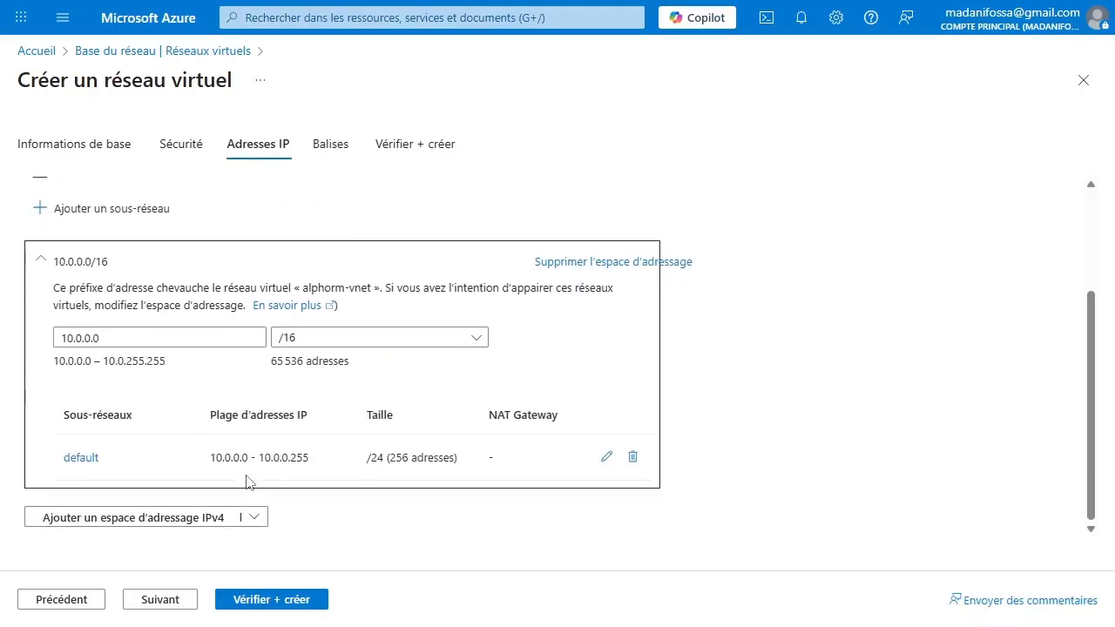
left_click(82, 337)
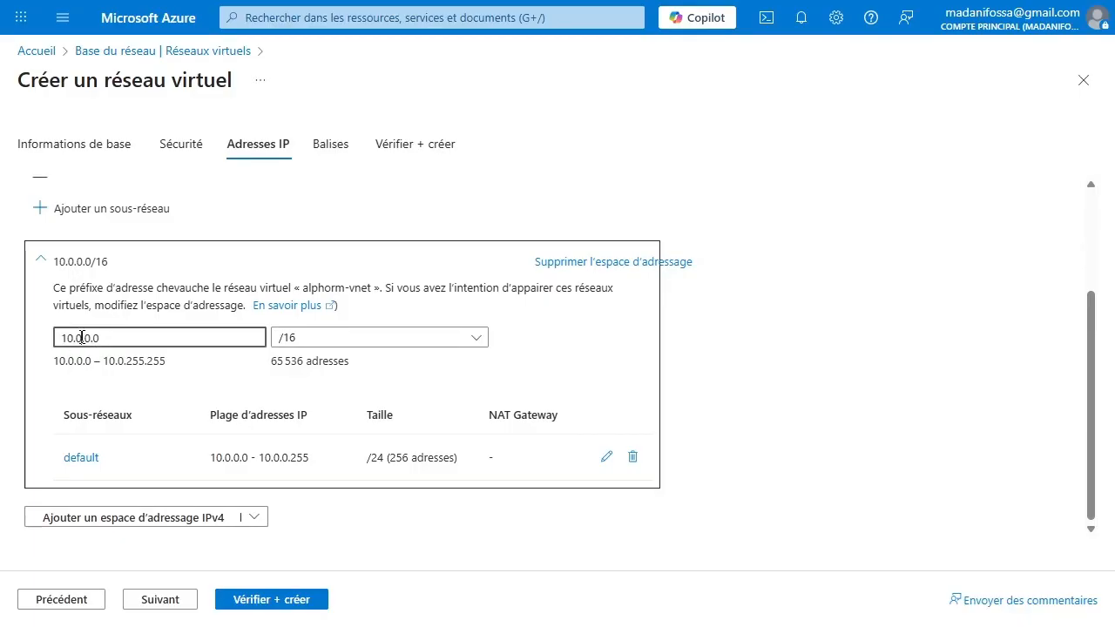
key("BackSpace")
type("1")
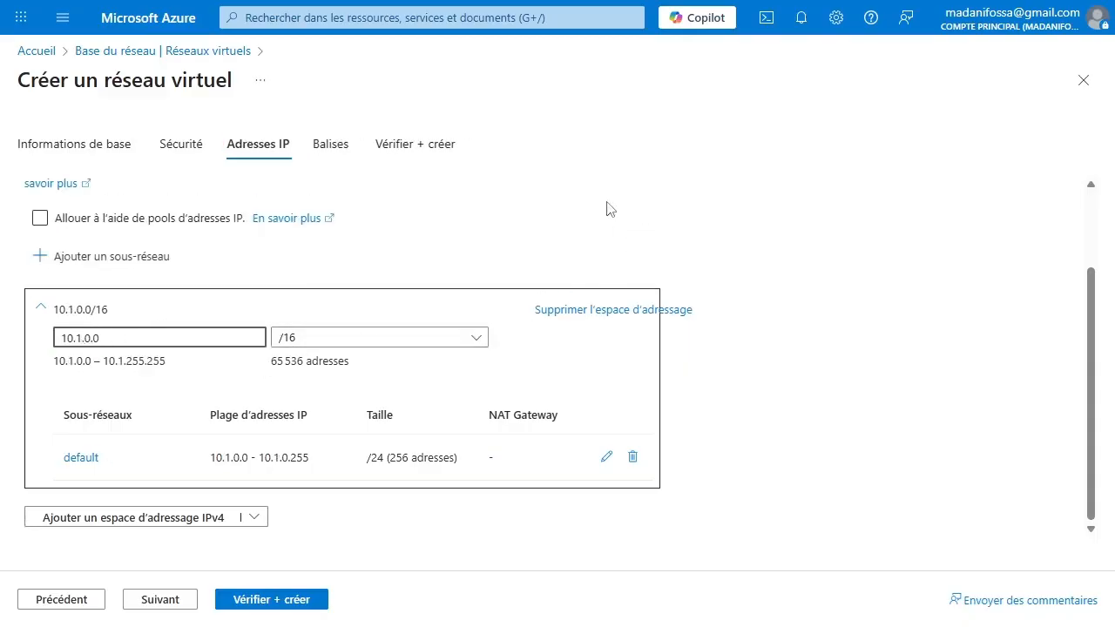
Change the default subnet's purpose to Azure Firewall and save the subnet
left_click(87, 459)
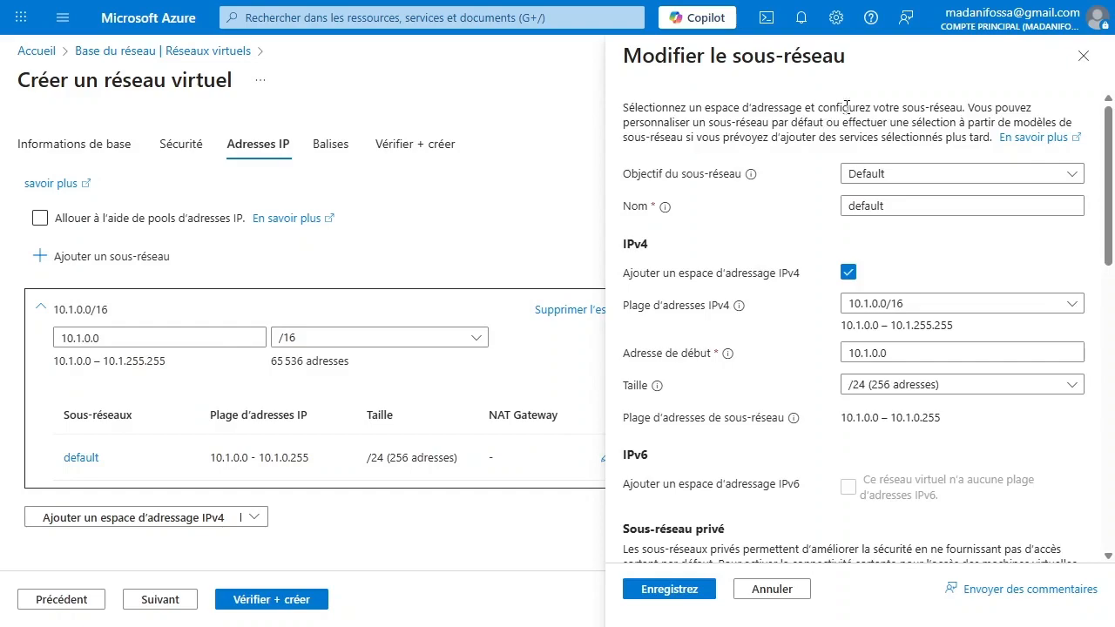
left_click(889, 175)
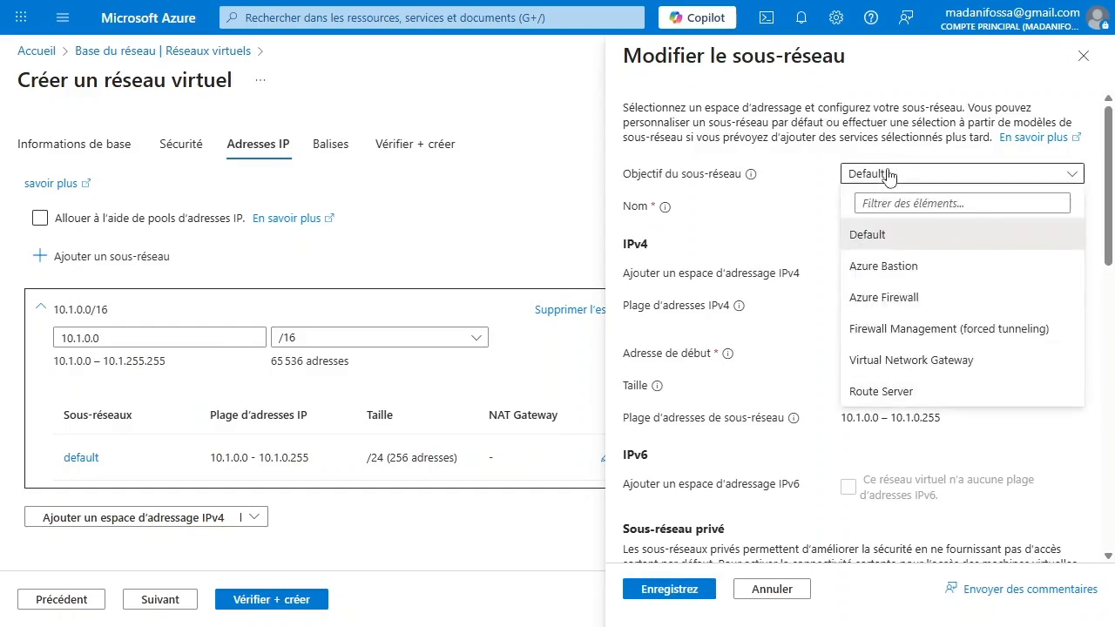
left_click(889, 302)
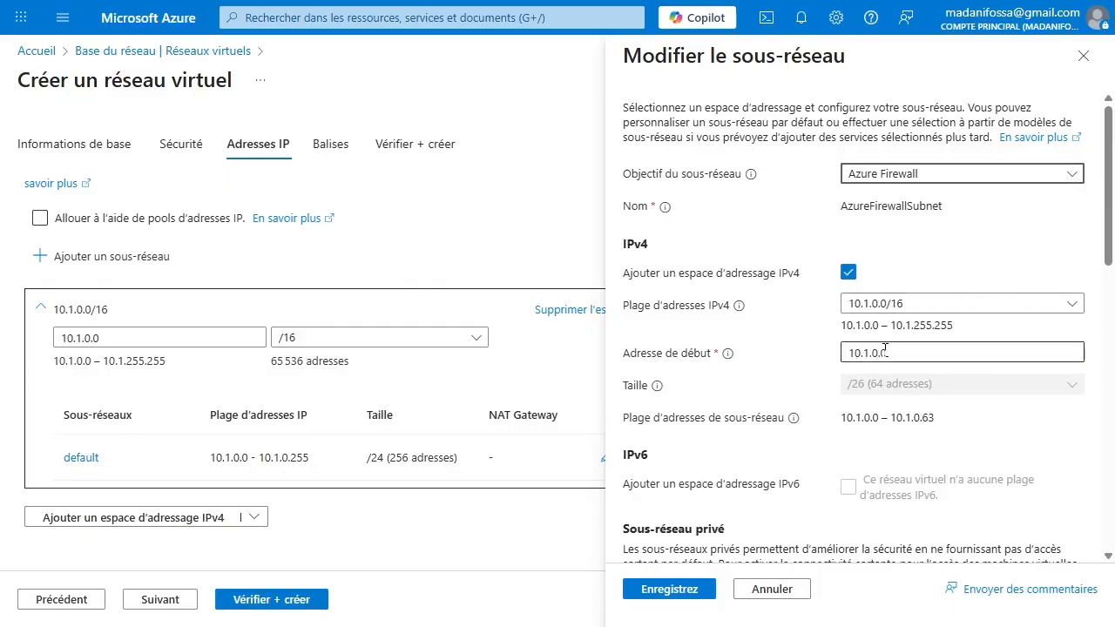
left_click(660, 595)
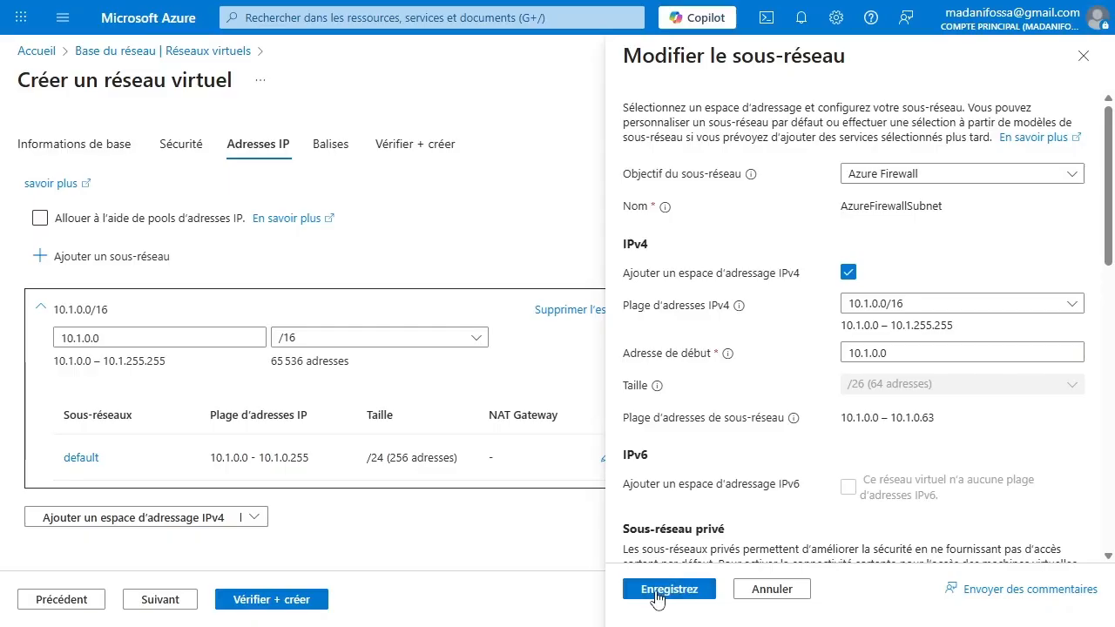
Skip the tags, validate the configuration and create the virtual network
left_click(332, 146)
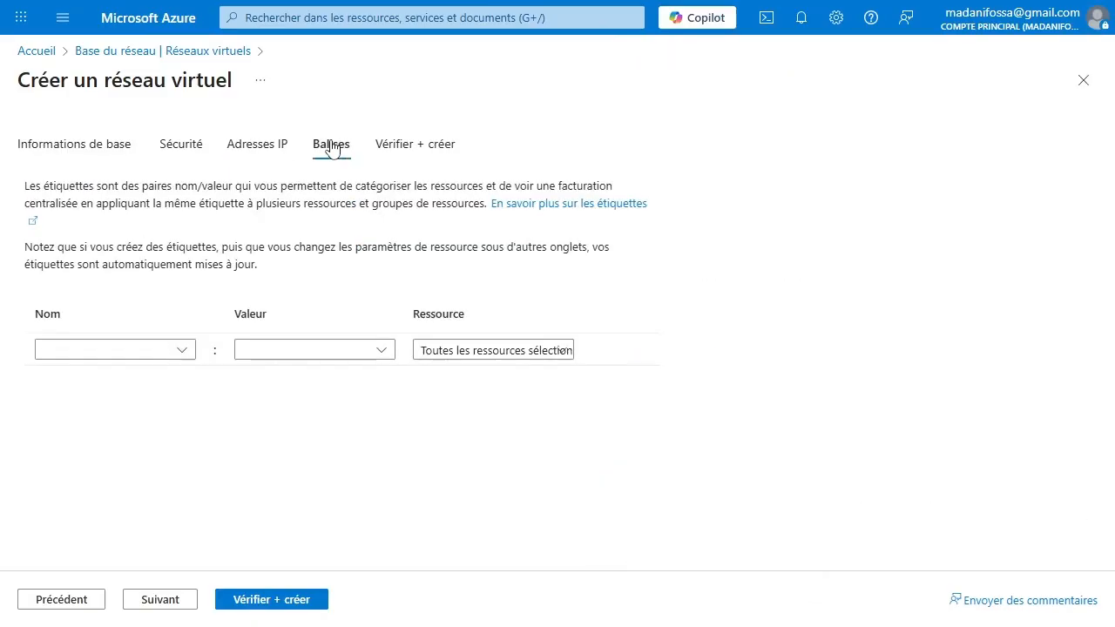
left_click(272, 600)
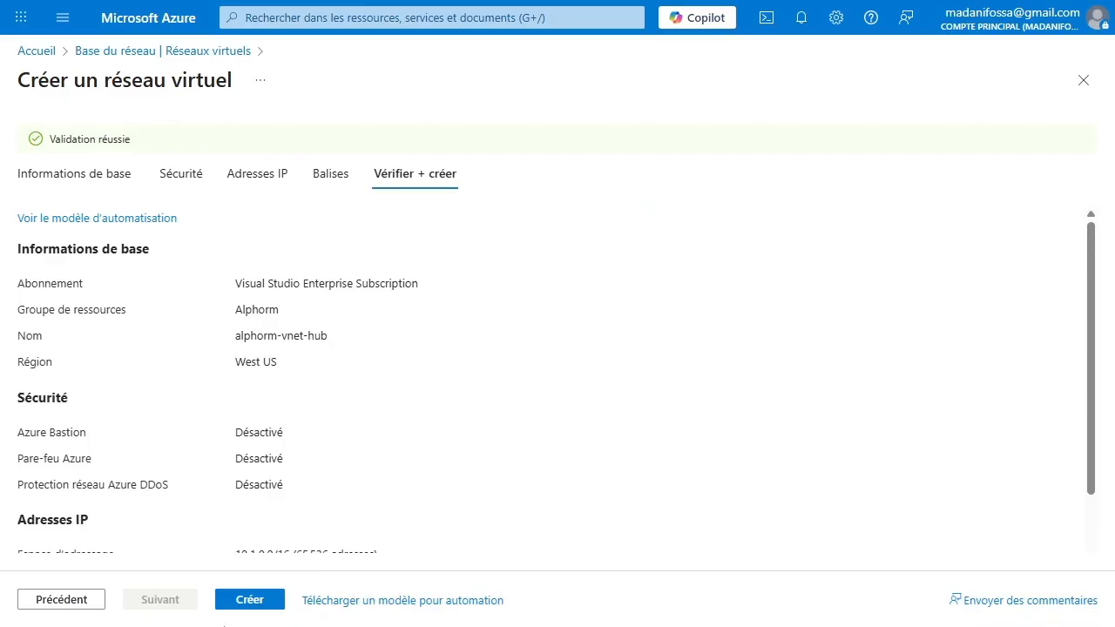
left_click(250, 601)
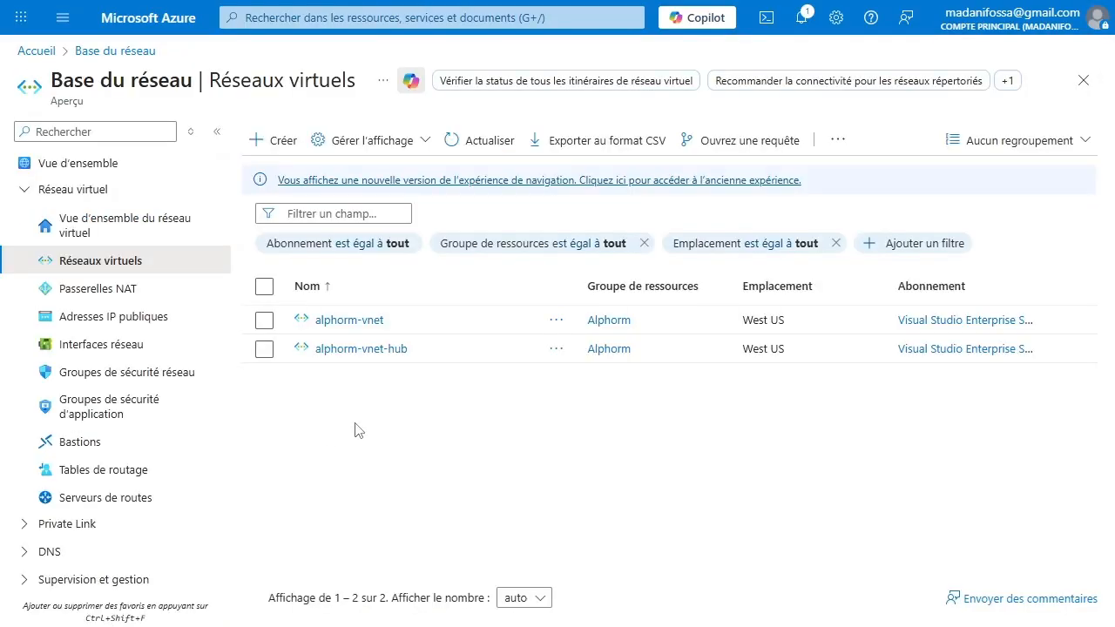
Open the peerings of alphorm-vnet-hub and start adding a new peering
left_click(376, 349)
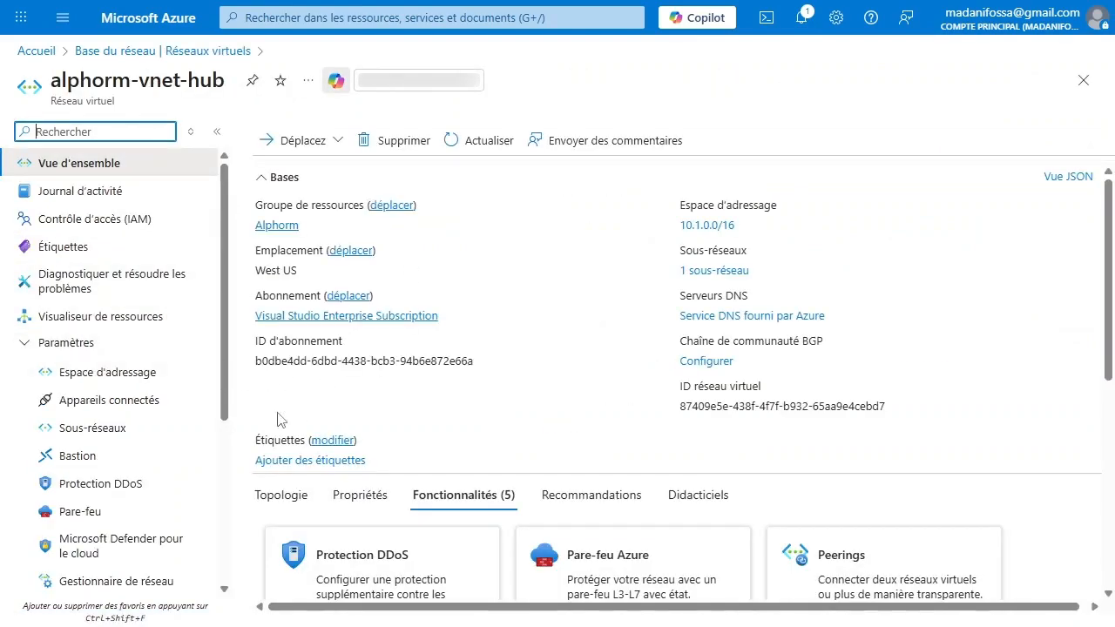
scroll(112, 511, "down", 5)
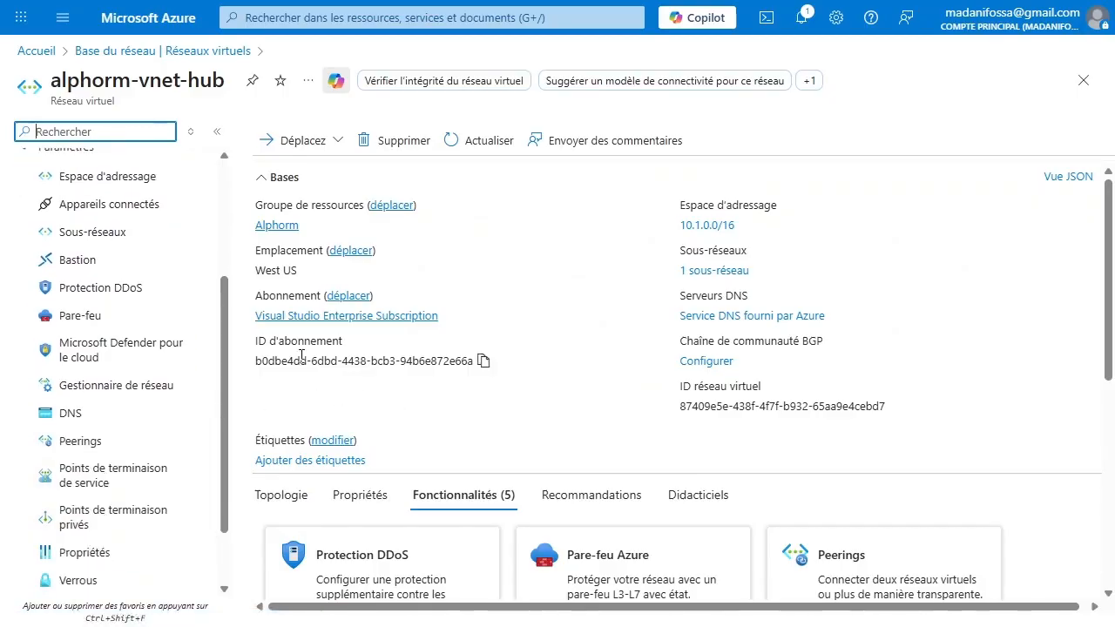
left_click(82, 446)
left_click(82, 446)
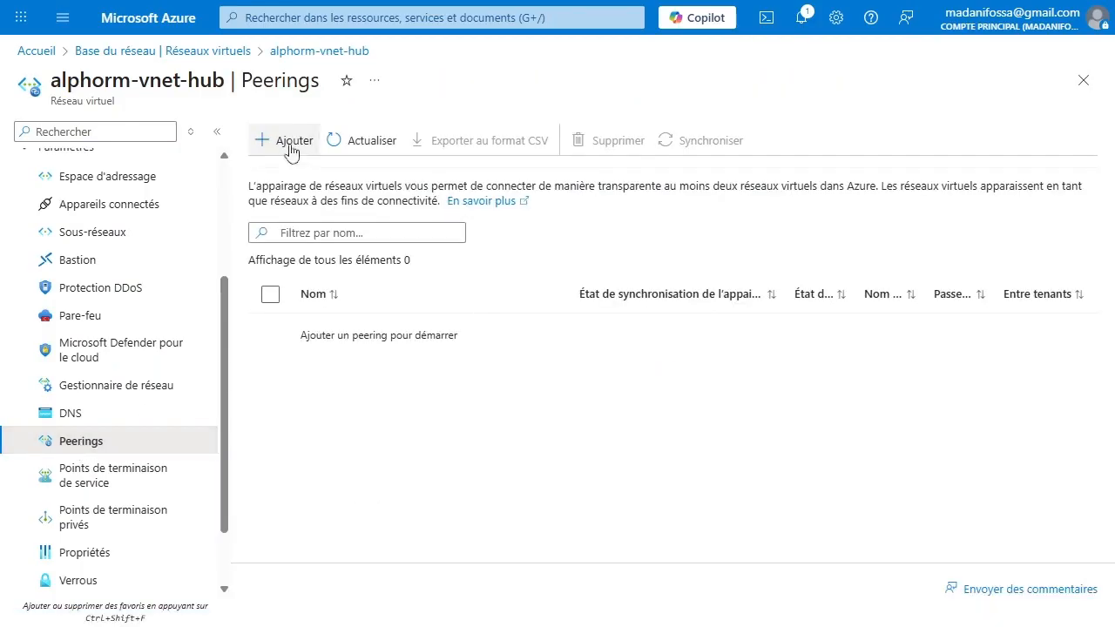
left_click(292, 142)
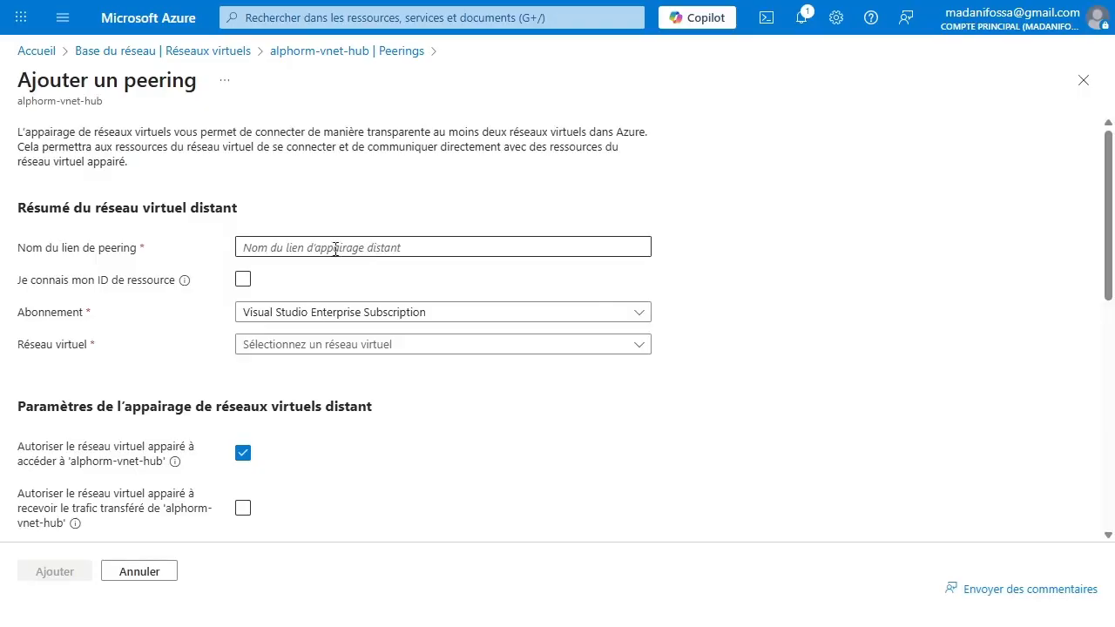
Name the remote virtual network's peering link hub-spoke
left_click(308, 254)
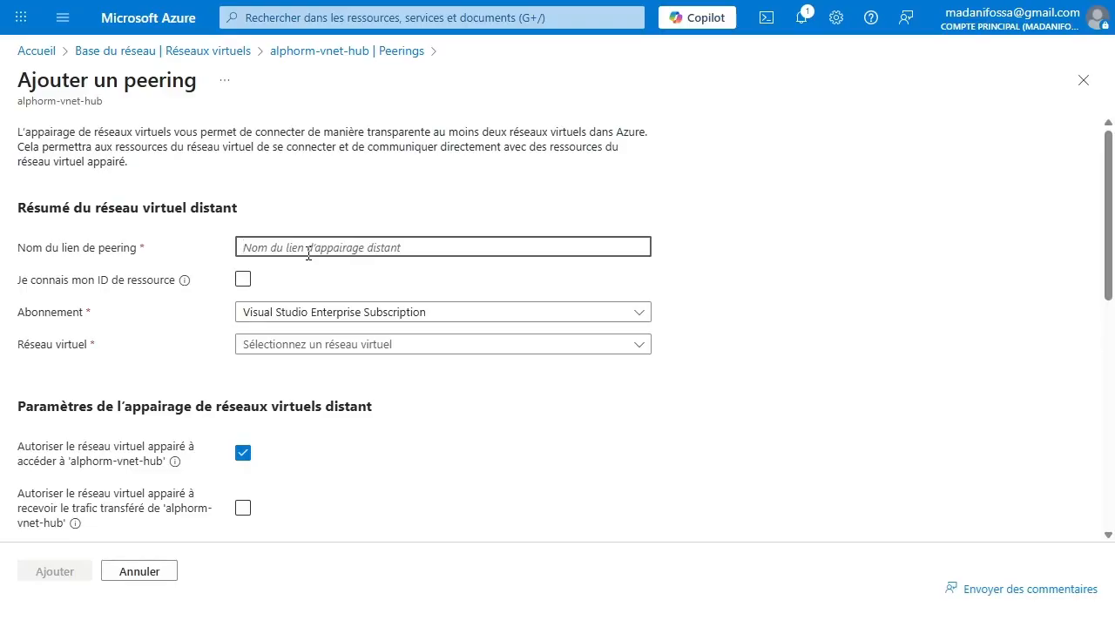
type("hub -")
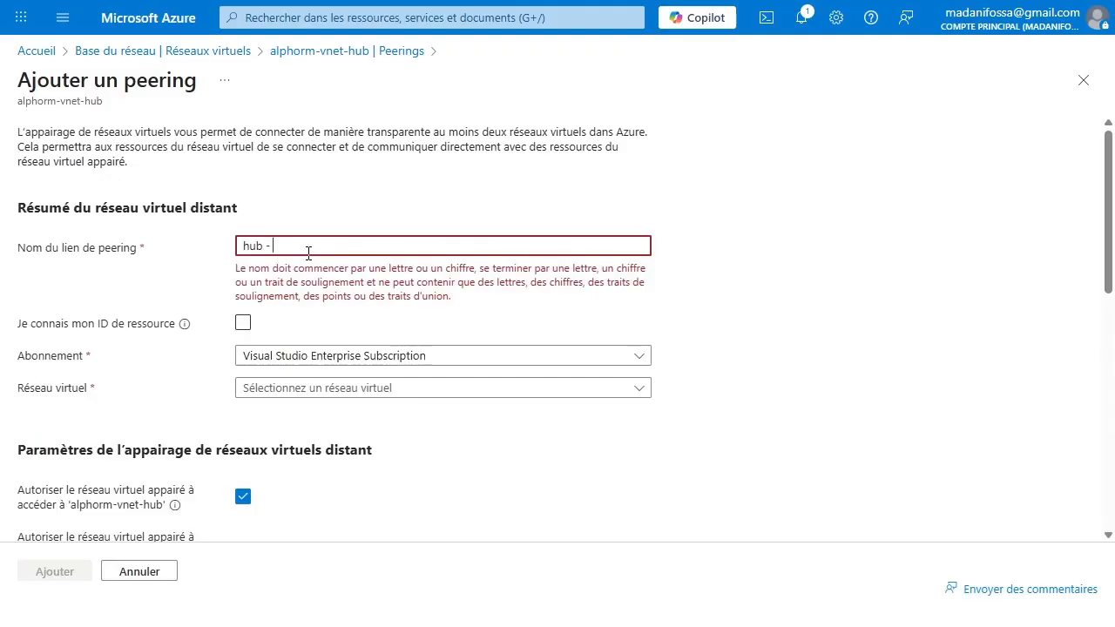
type(" spoke")
left_click(275, 245)
key("BackSpace")
key("BackSpace")
key("BackSpace")
type("-")
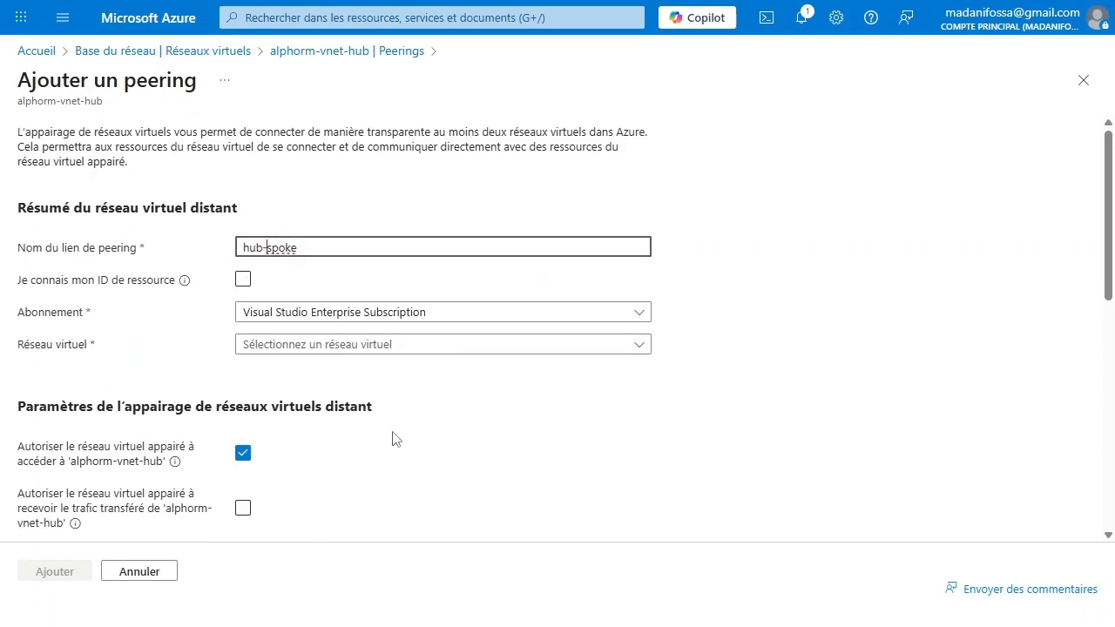
Choose alphorm-vnet (Alphorm) as the remote virtual network of the peering
scroll(393, 438, "down", 1)
left_click(360, 300)
left_click(358, 295)
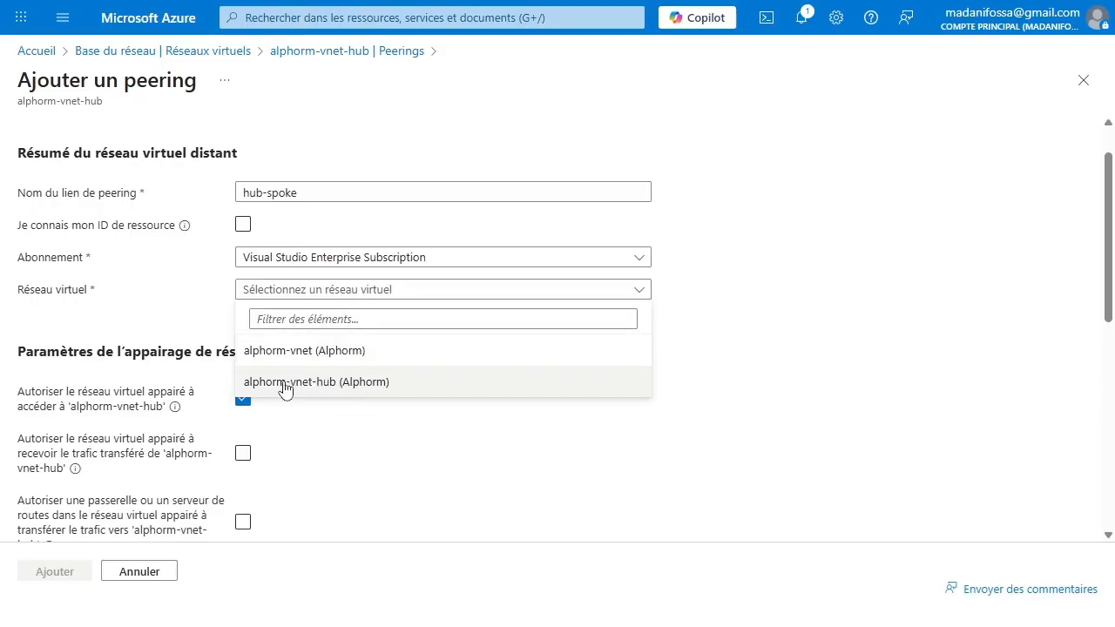
left_click(342, 353)
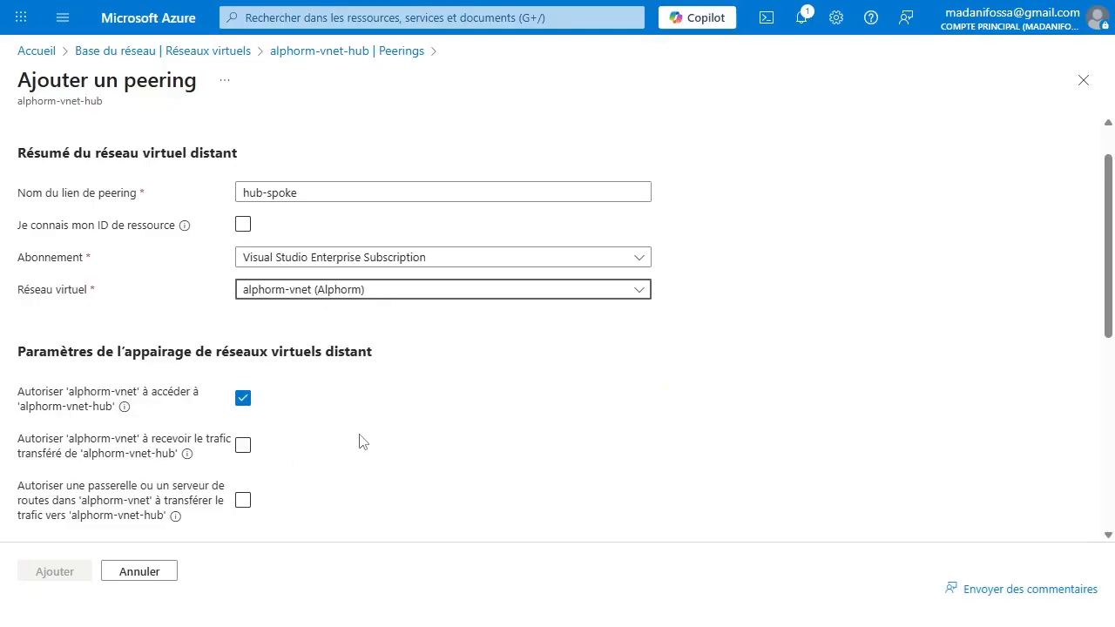
Keep the remote peering settings as they are and name the local peering link spoke-hub
scroll(360, 442, "down", 2)
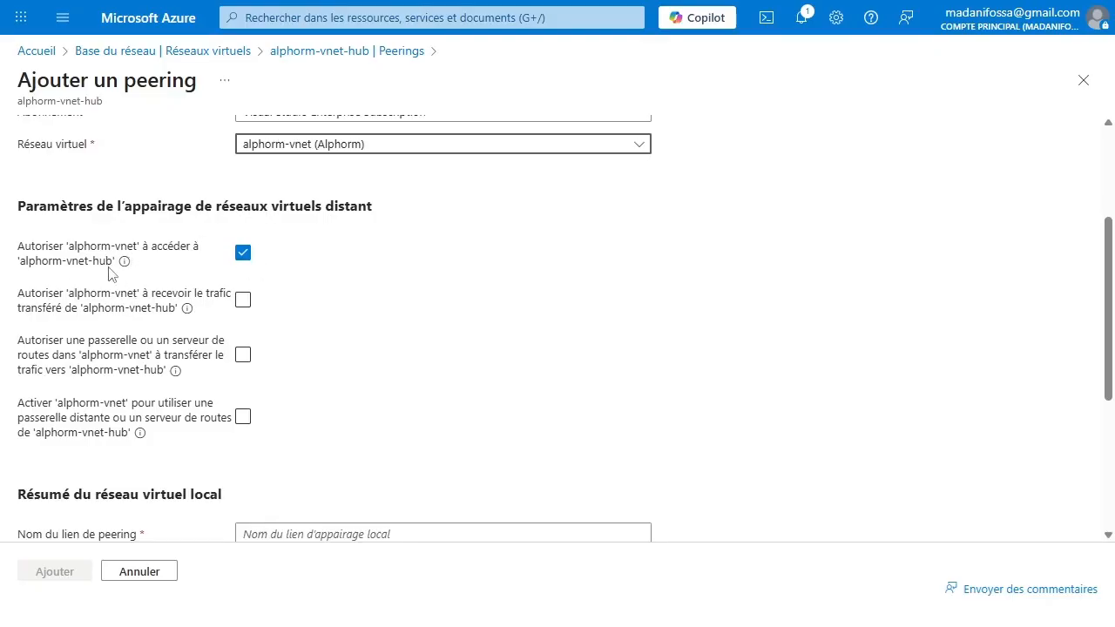
scroll(346, 461, "down", 2)
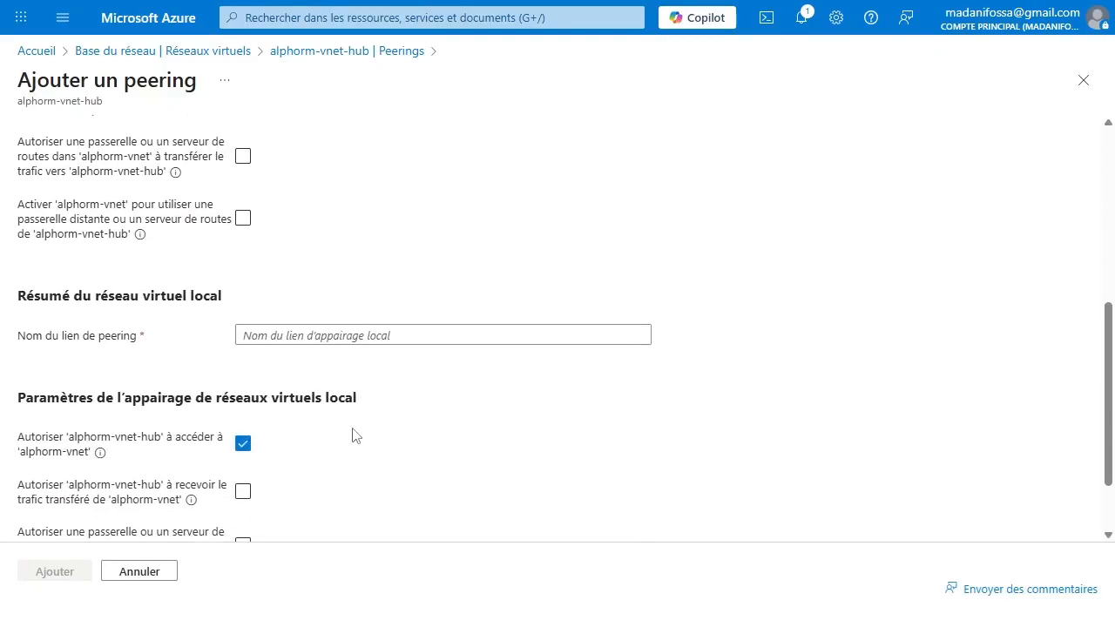
left_click(310, 339)
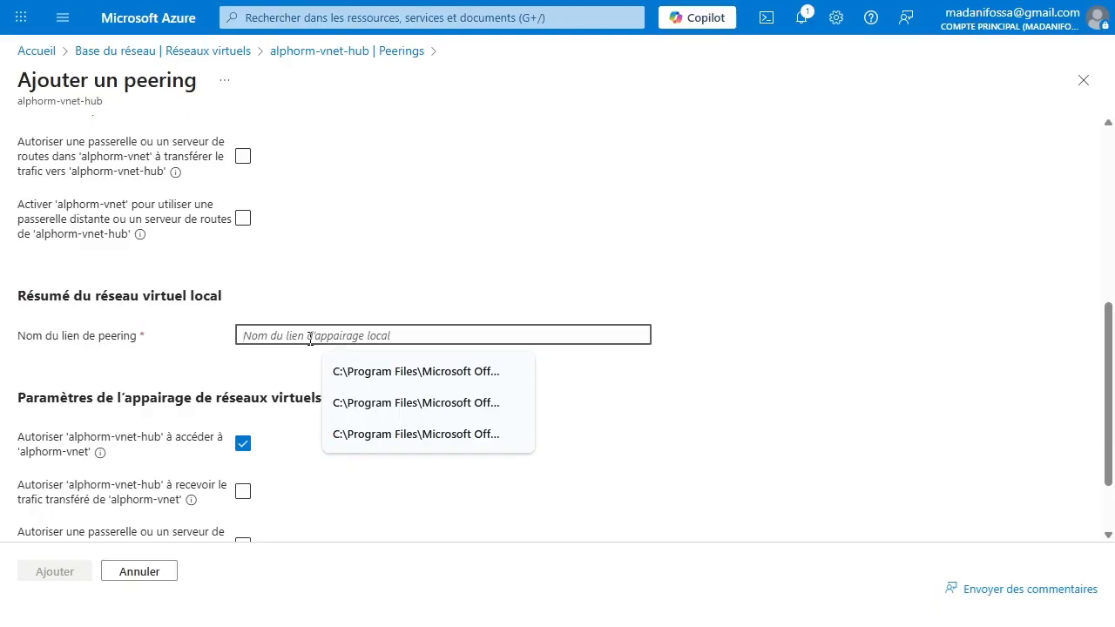
type("spo")
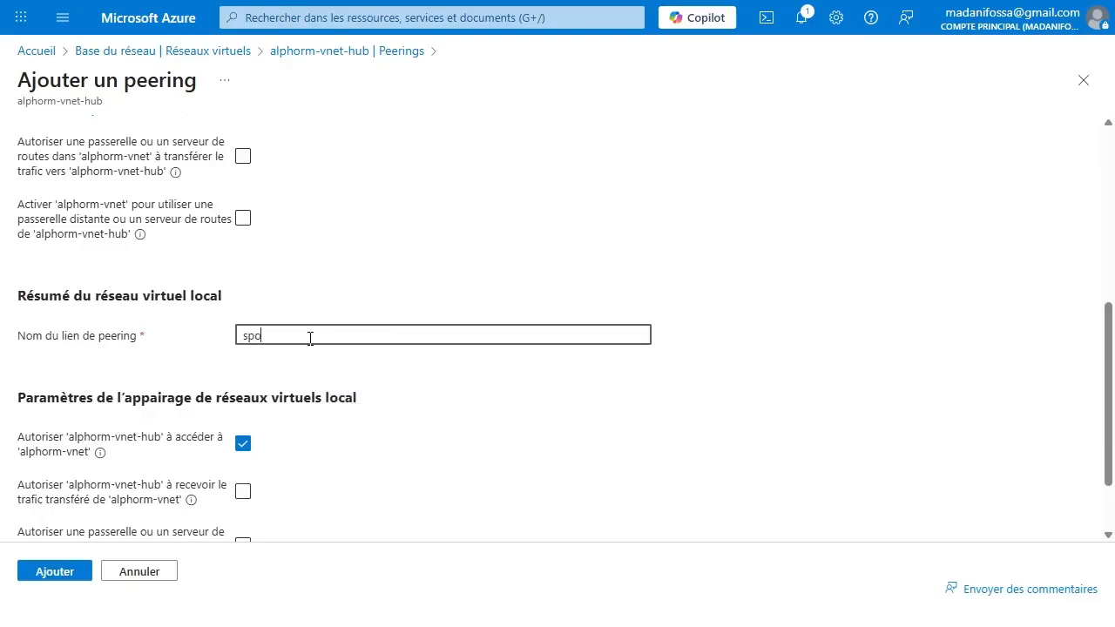
type("ke-hub")
Allow alphorm-vnet-hub to receive forwarded traffic from alphorm-vnet and add the peering
scroll(309, 338, "down", 2)
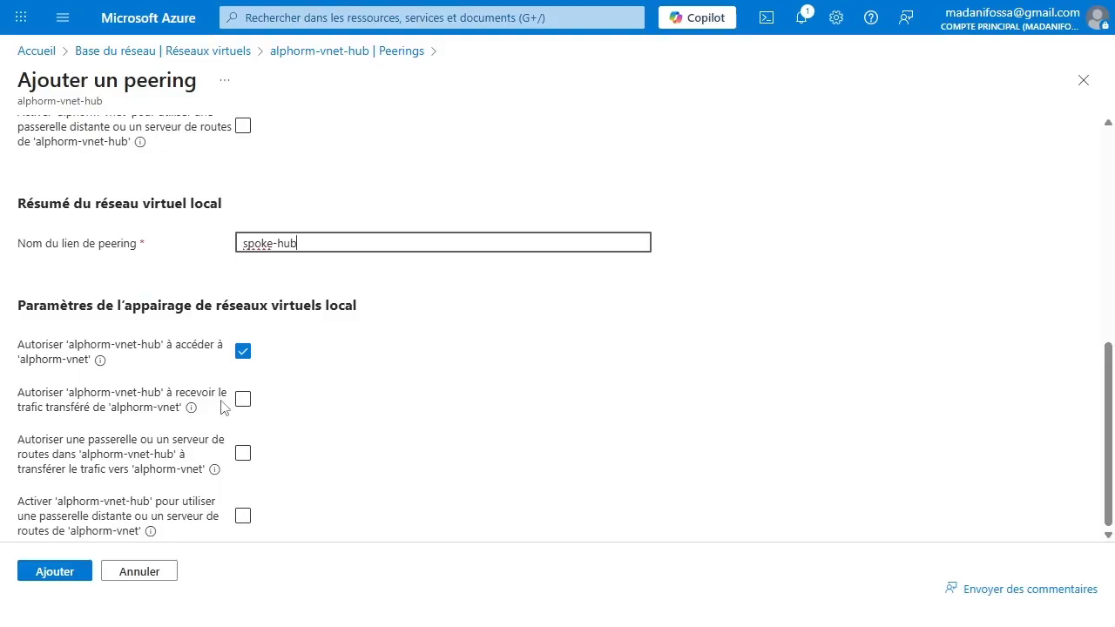
left_click(243, 400)
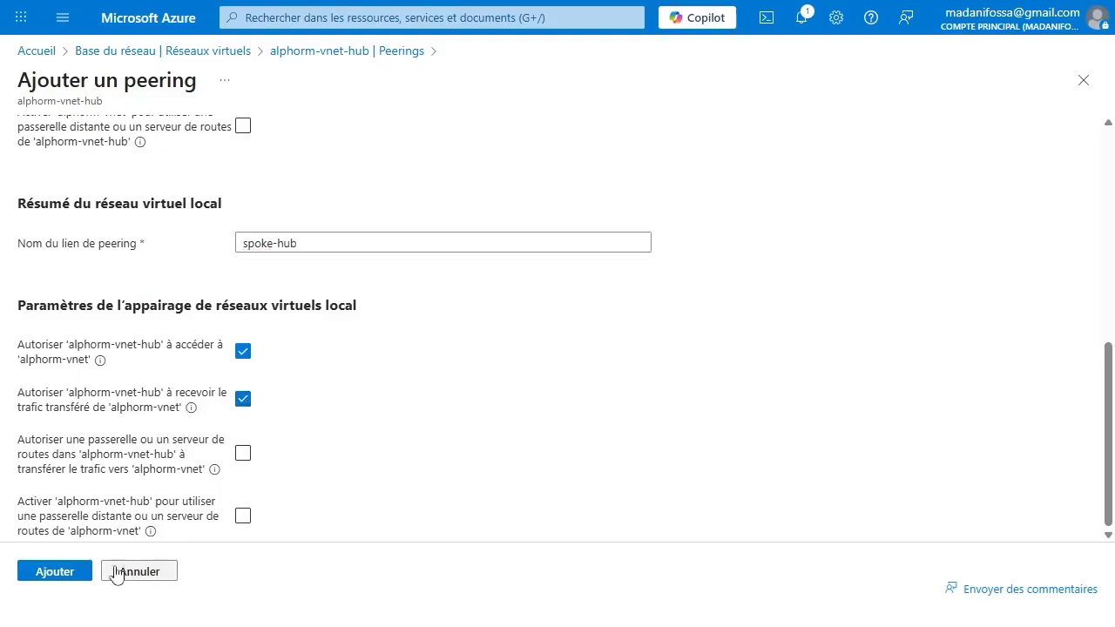
left_click(68, 578)
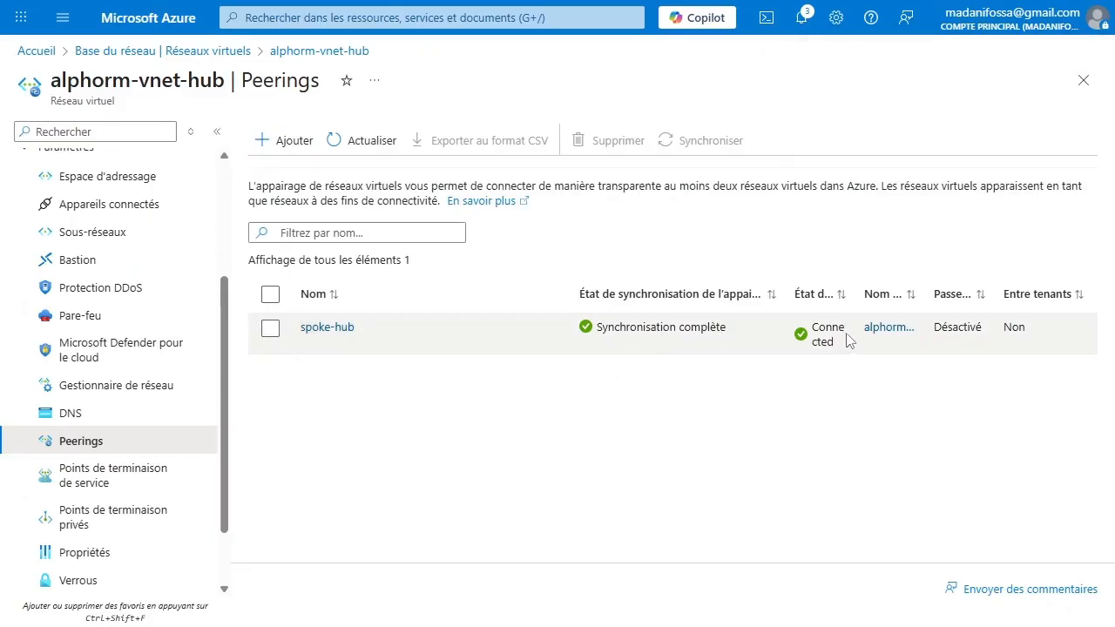
Open the peerings of alphorm-vnet to check the status of its link with the hub network
double_click(853, 287)
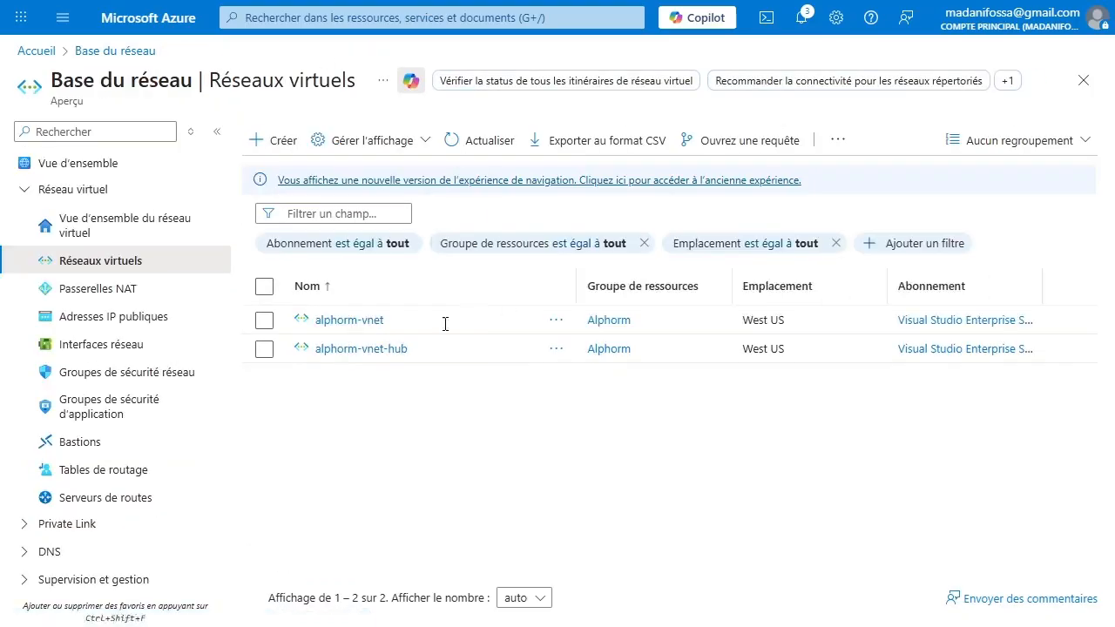
left_click(349, 326)
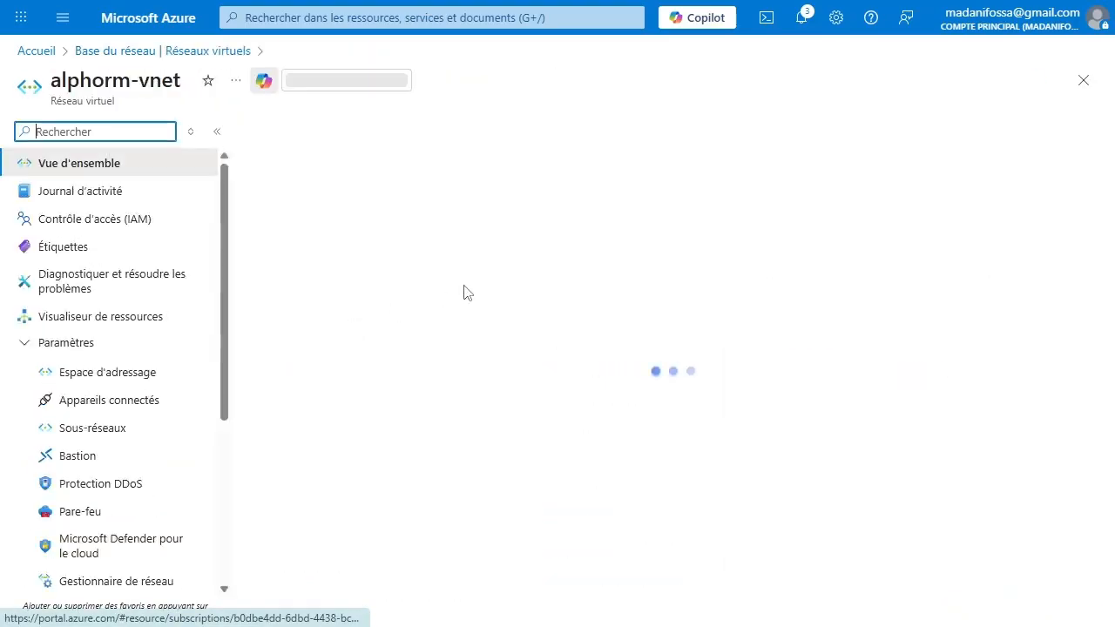
scroll(69, 501, "down", 3)
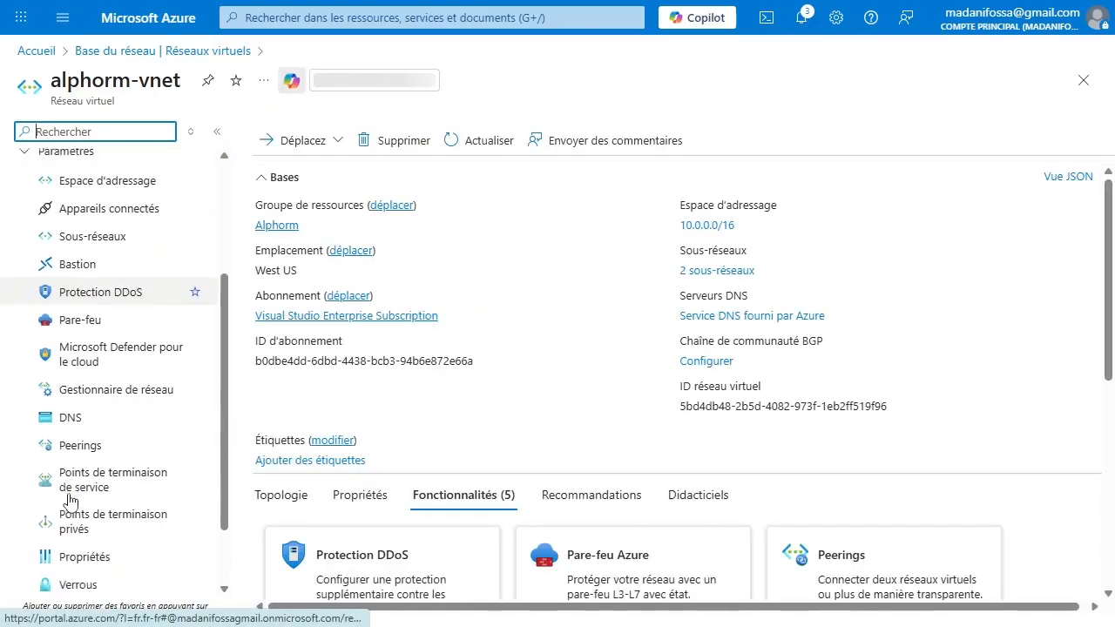
left_click(87, 414)
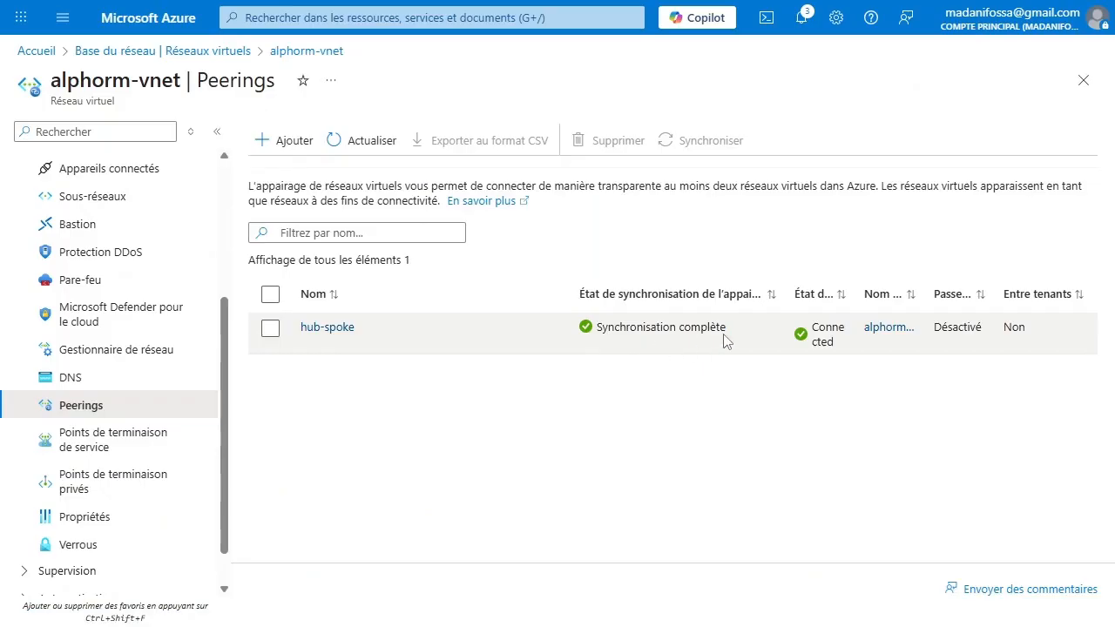
Widen the peering state column of alphorm-vnet to read the connection status of the hub-spoke link in full
left_click_drag(853, 280, 975, 281)
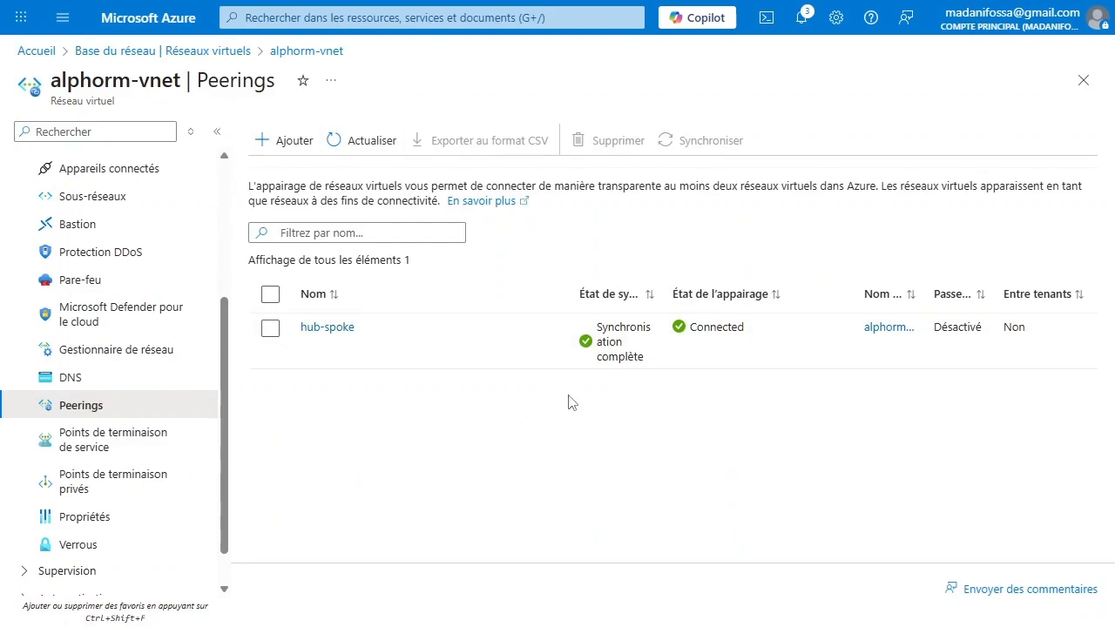
Leave the alphorm-vnet peerings and open the list of Azure firewalls from the portal home page
left_click(204, 54)
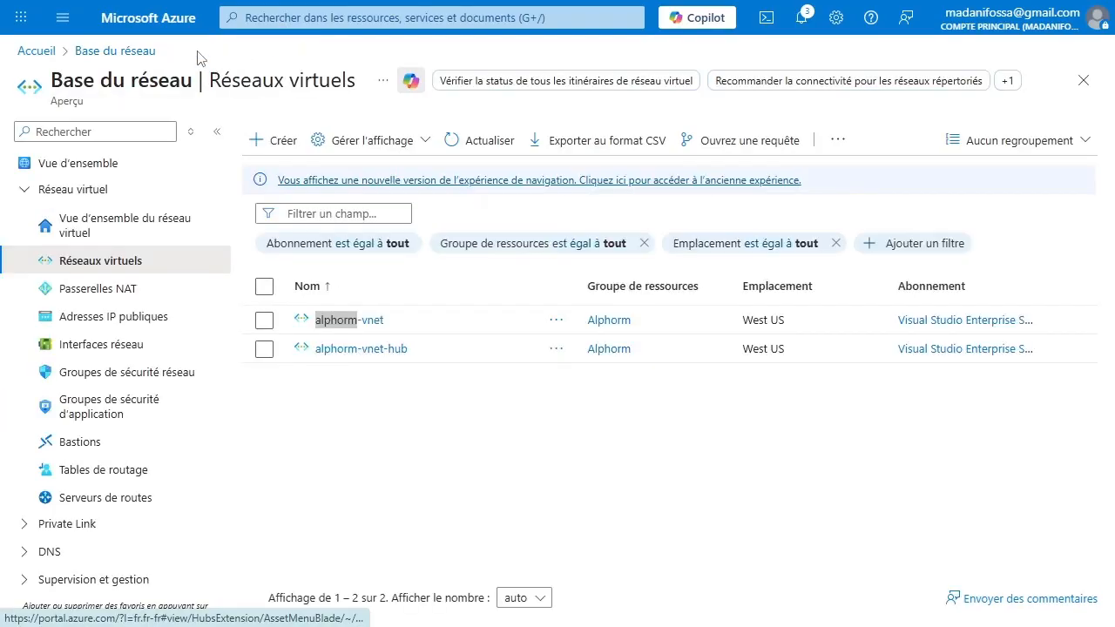
left_click(35, 53)
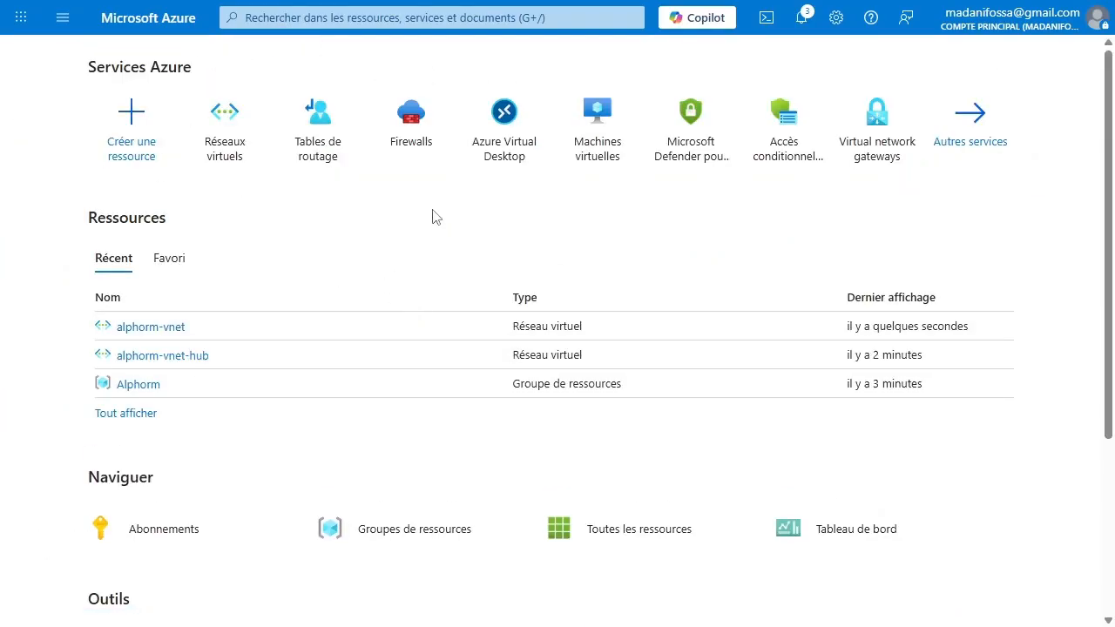
left_click(423, 126)
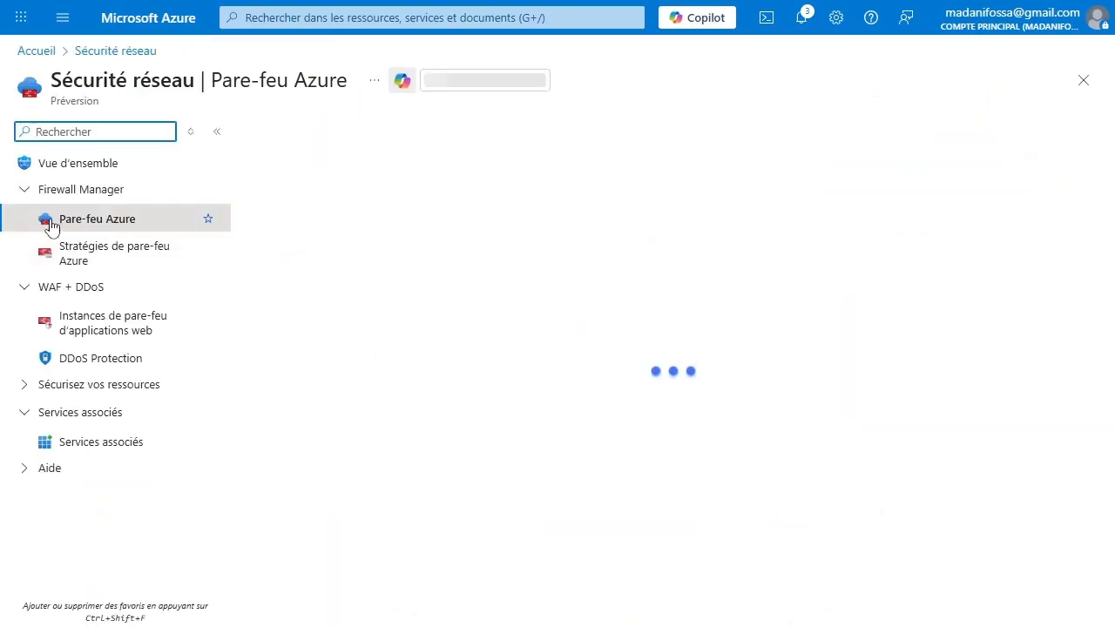
left_click(420, 23)
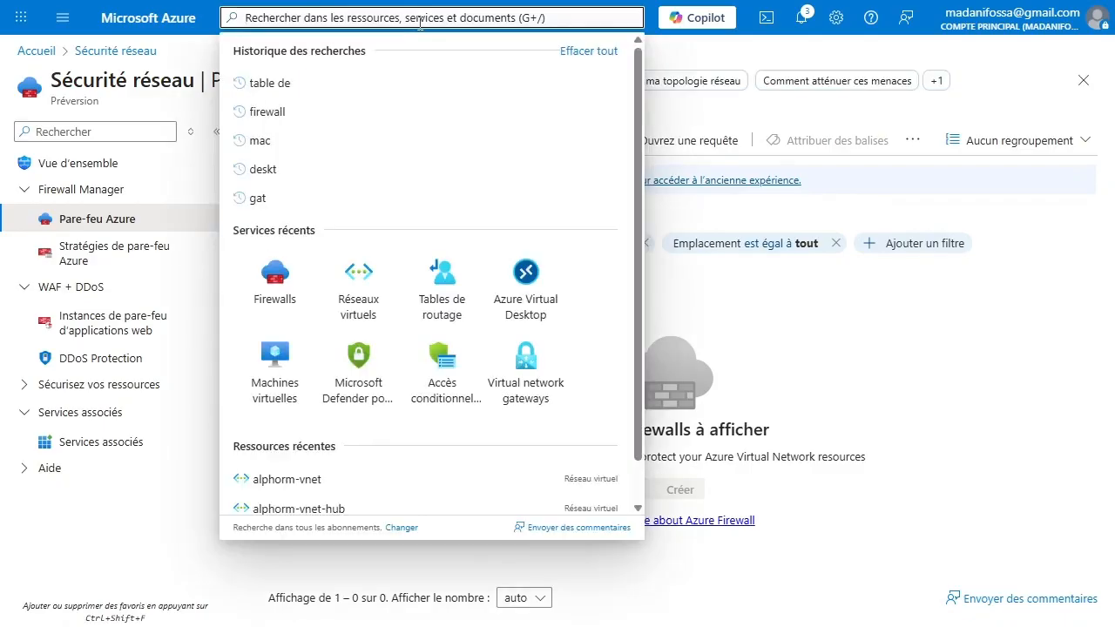
type("firewa")
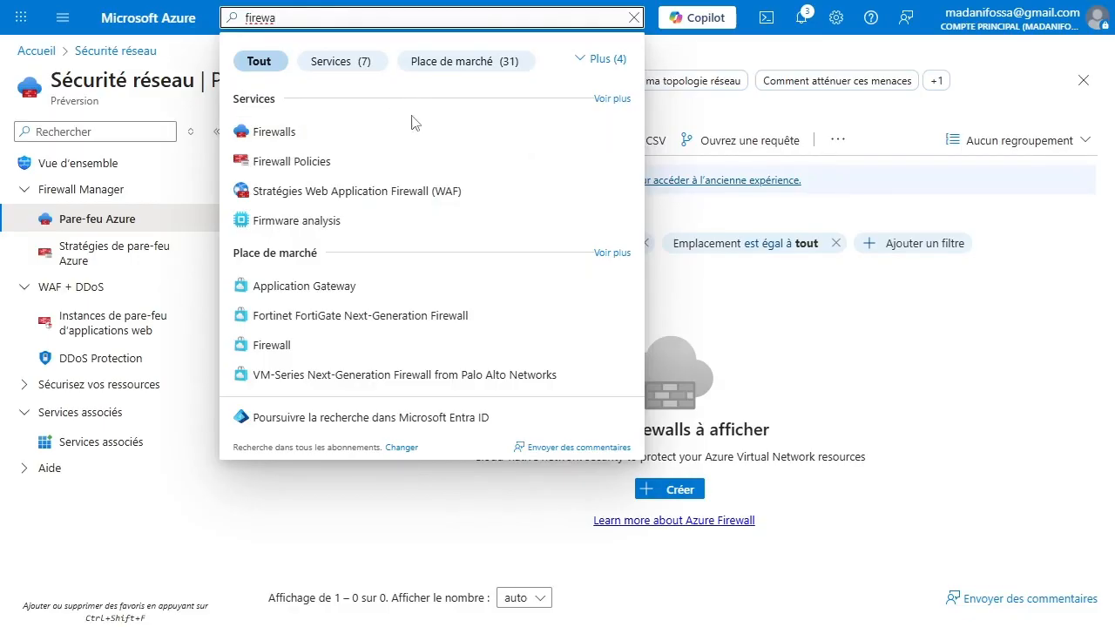
left_click(300, 580)
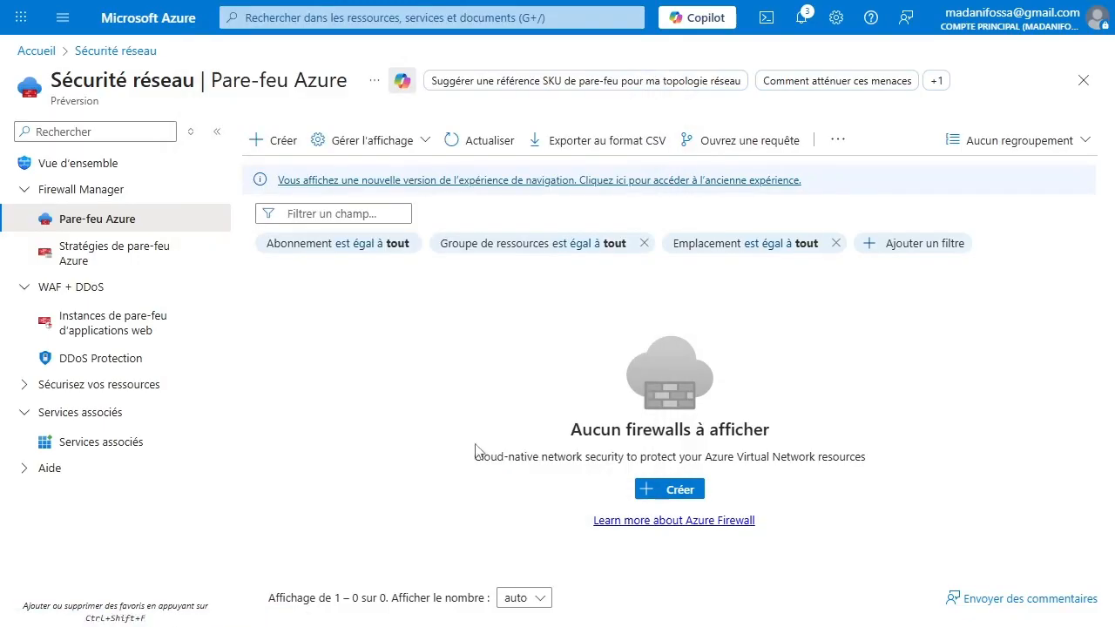
Start creating a firewall in the Alphorm resource group and name it alphorm-firewall
left_click(670, 490)
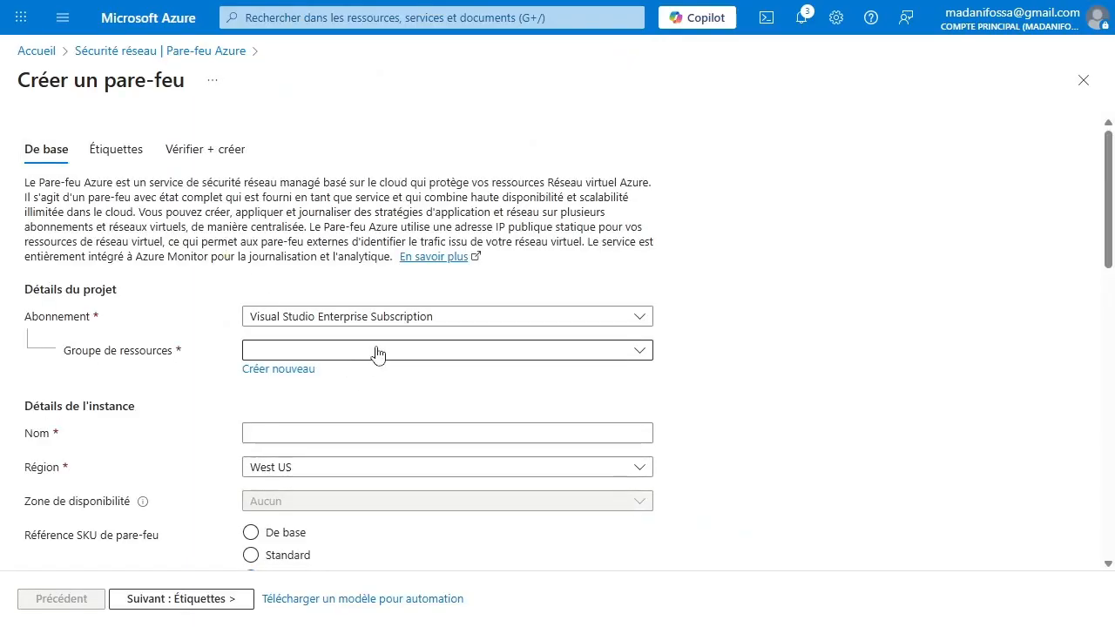
left_click(378, 352)
left_click(293, 415)
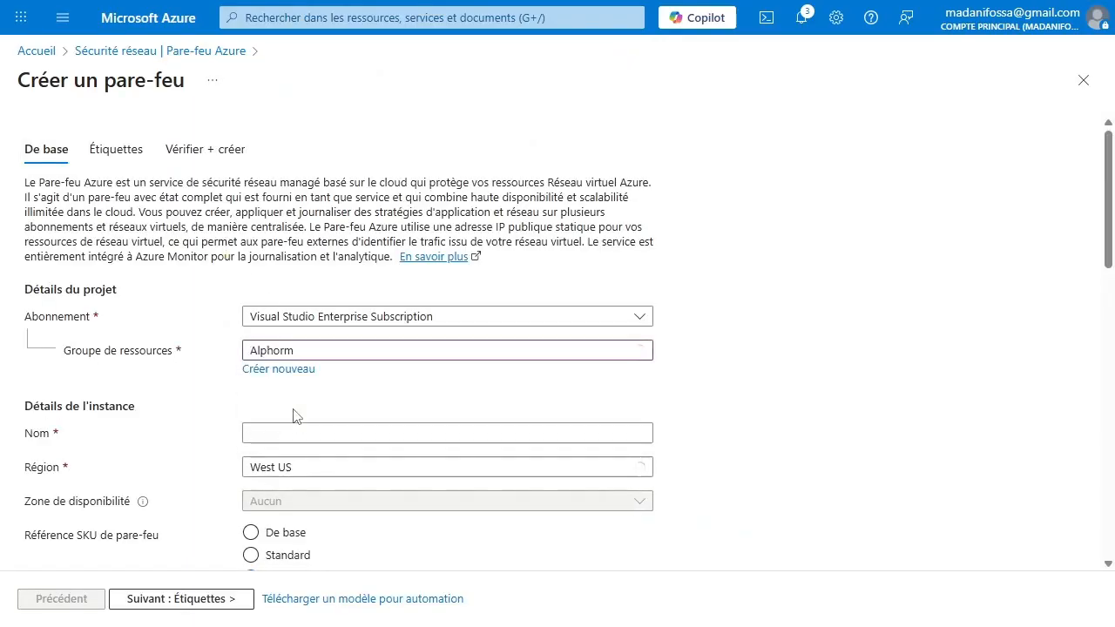
scroll(294, 416, "down", 2)
left_click(345, 307)
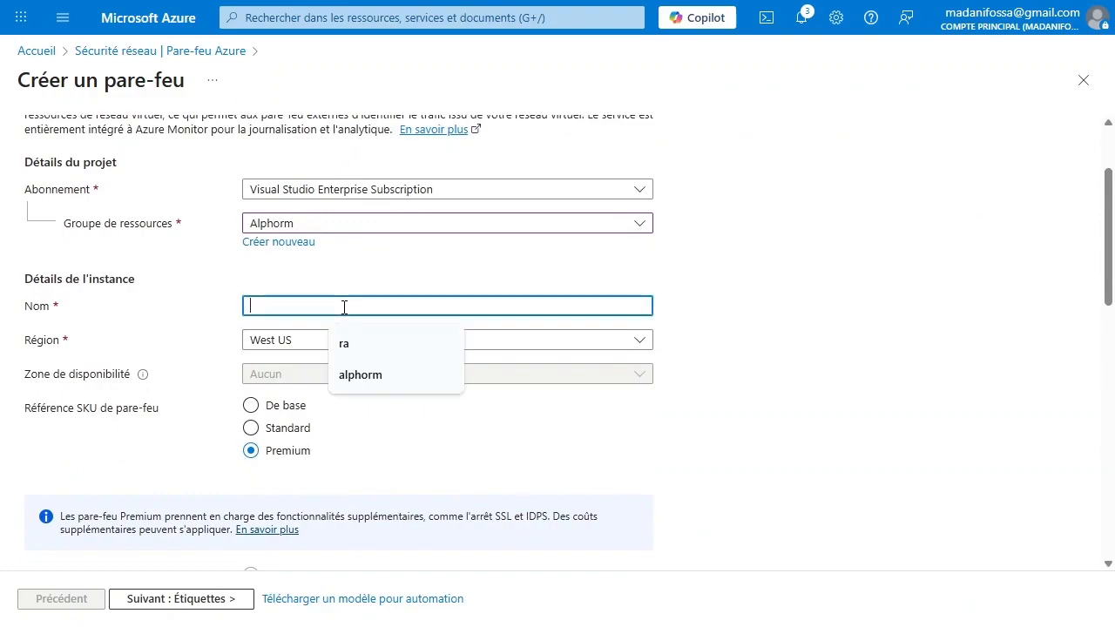
type("alph")
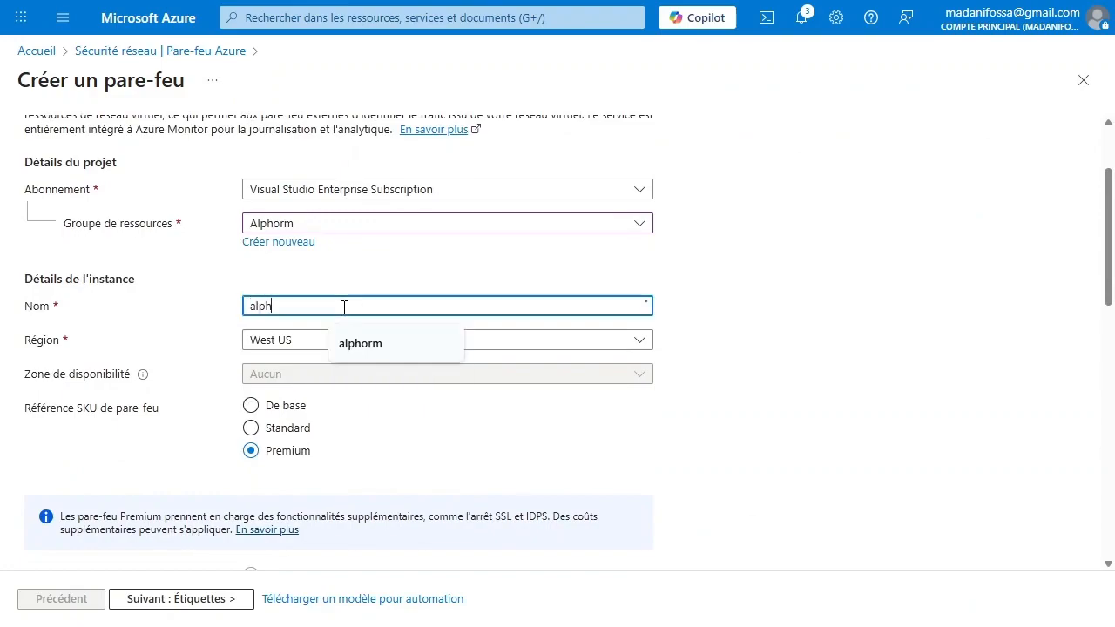
type("orm")
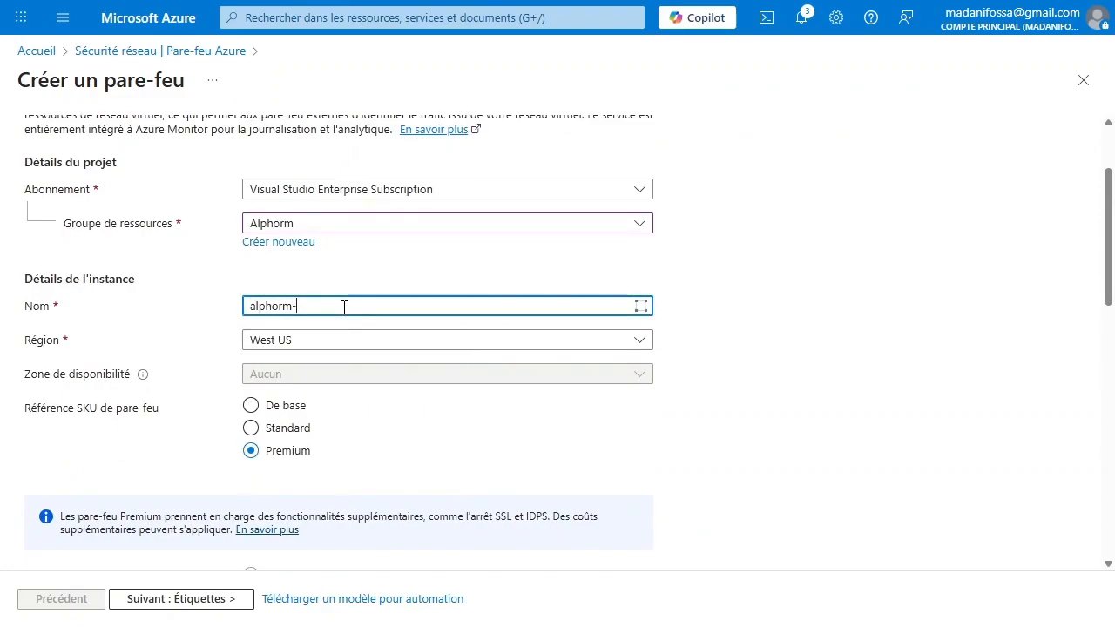
type("-fe")
key("BackSpace")
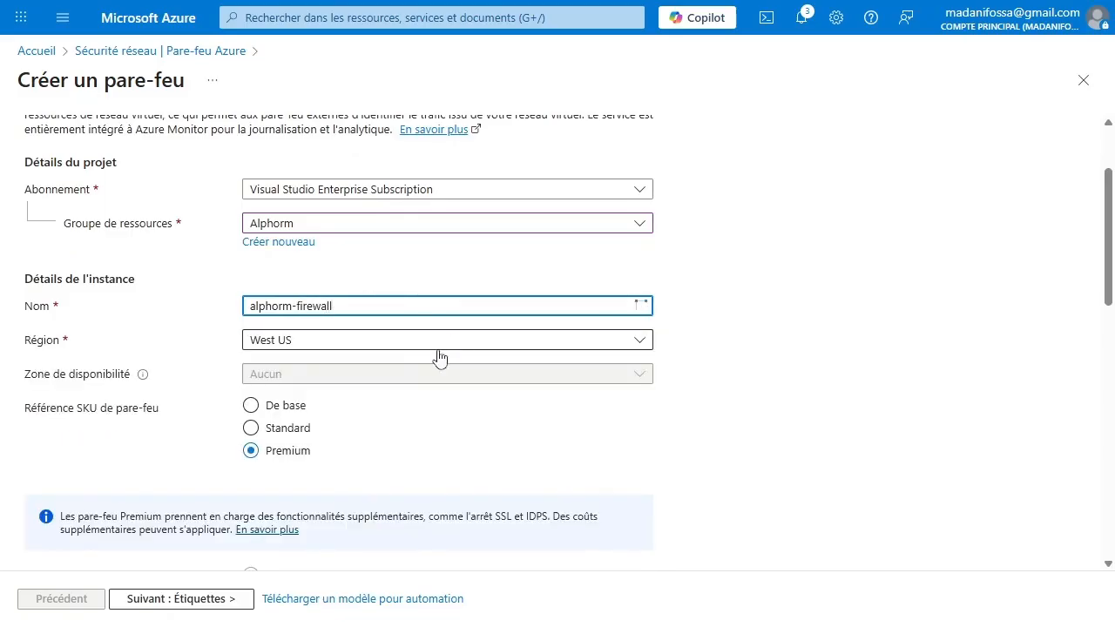
Set the firewall SKU to Standard and manage the firewall with classic firewall rules
scroll(366, 449, "down", 2)
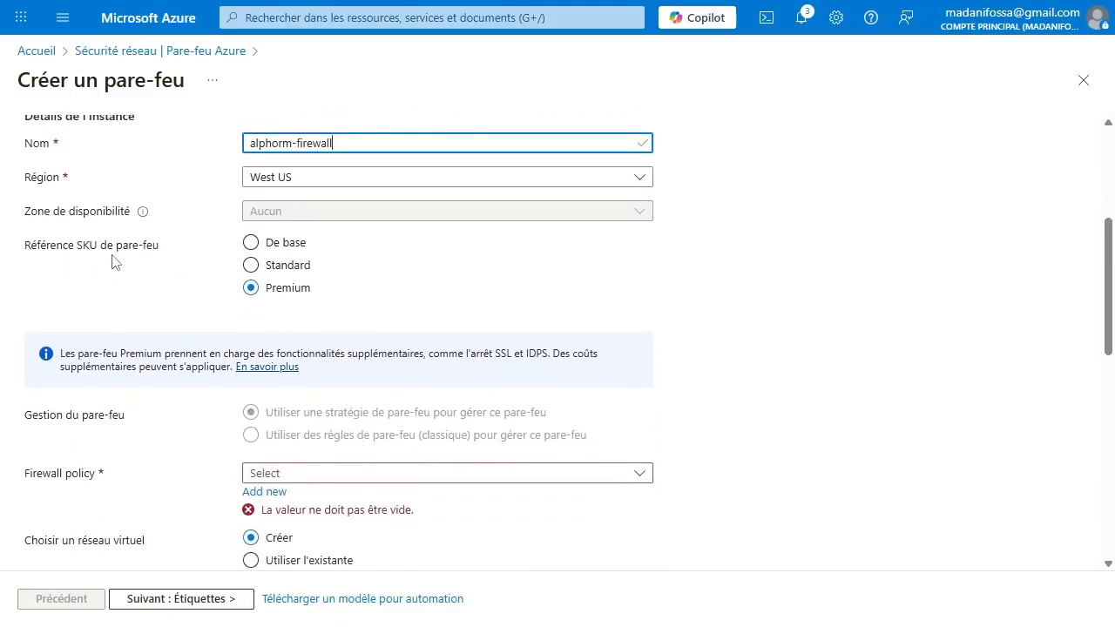
left_click(252, 266)
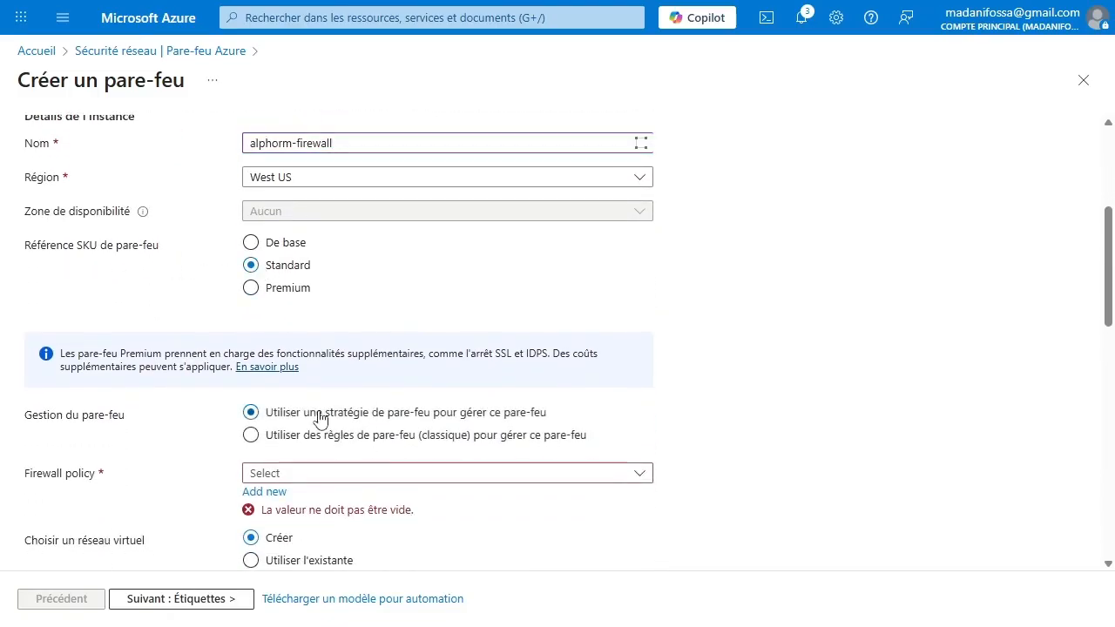
scroll(319, 418, "down", 2)
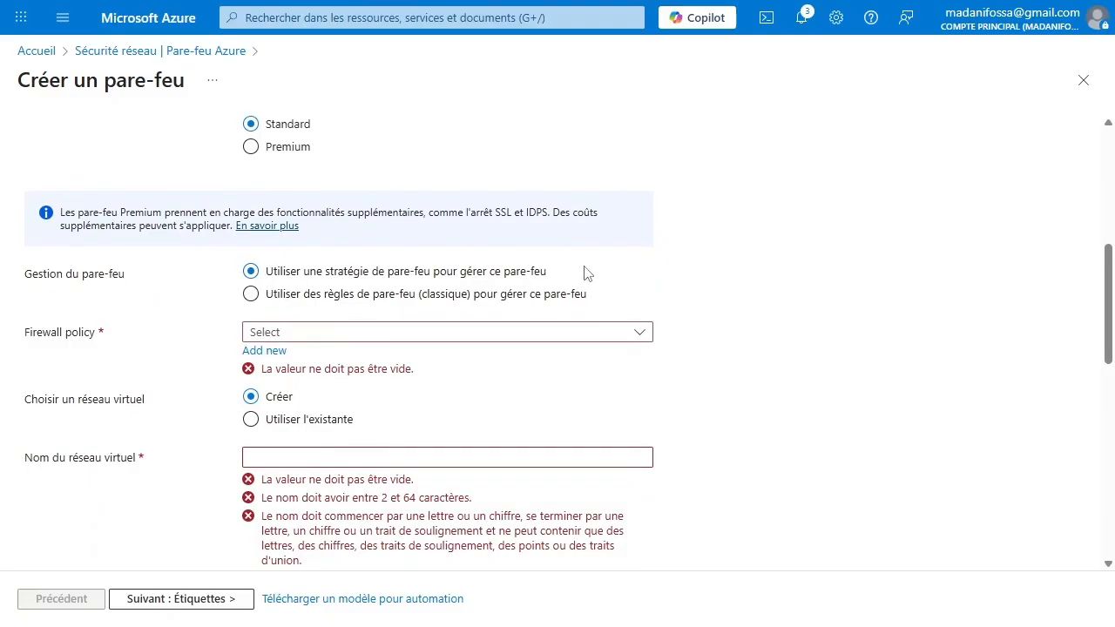
left_click(251, 295)
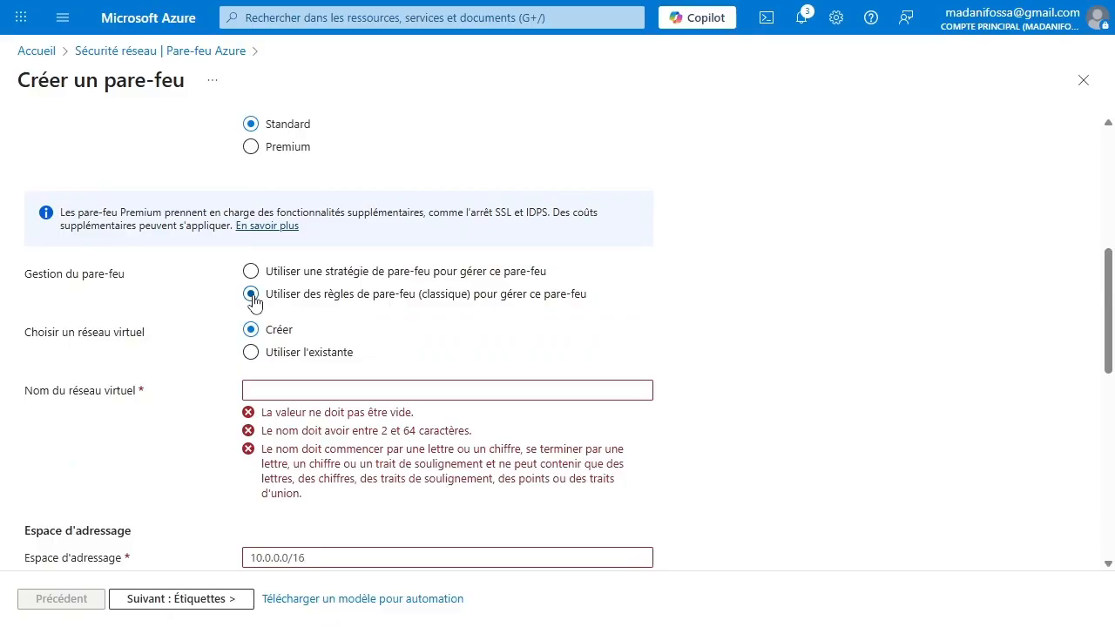
Place the firewall in the existing virtual network alphorm-vnet-hub and disable the Firewall Management NIC
left_click(254, 355)
scroll(324, 356, "down", 1)
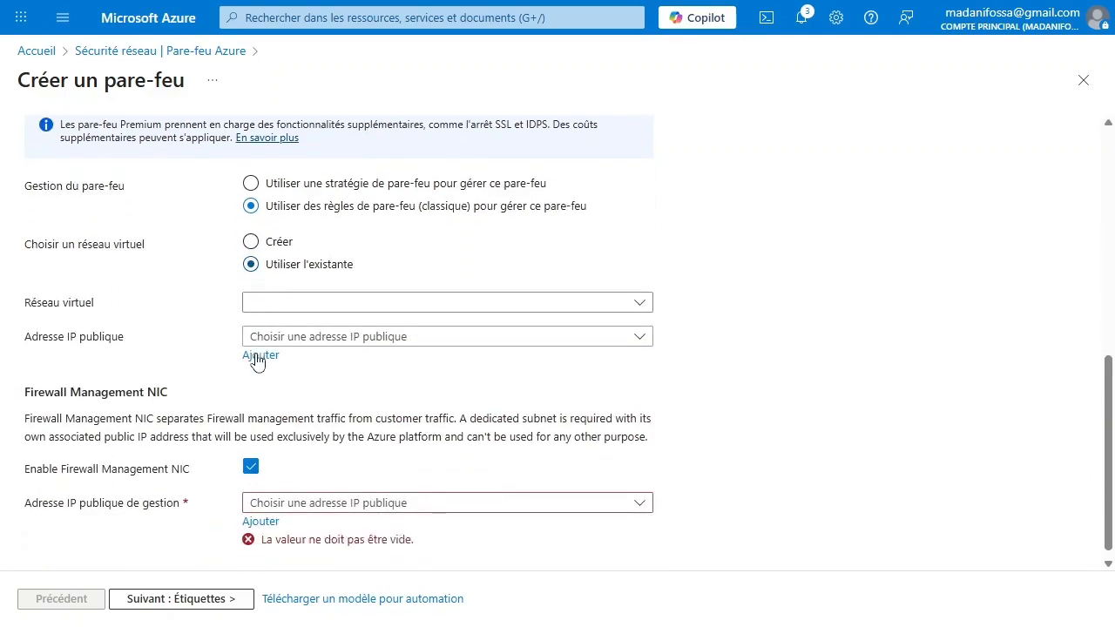
left_click(378, 297)
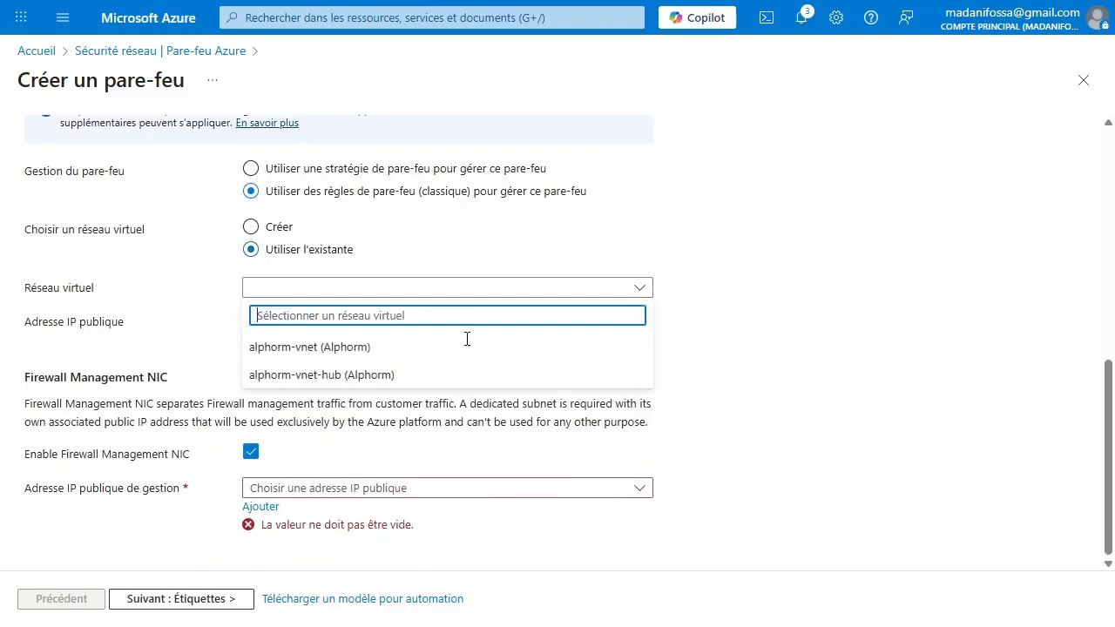
left_click(301, 381)
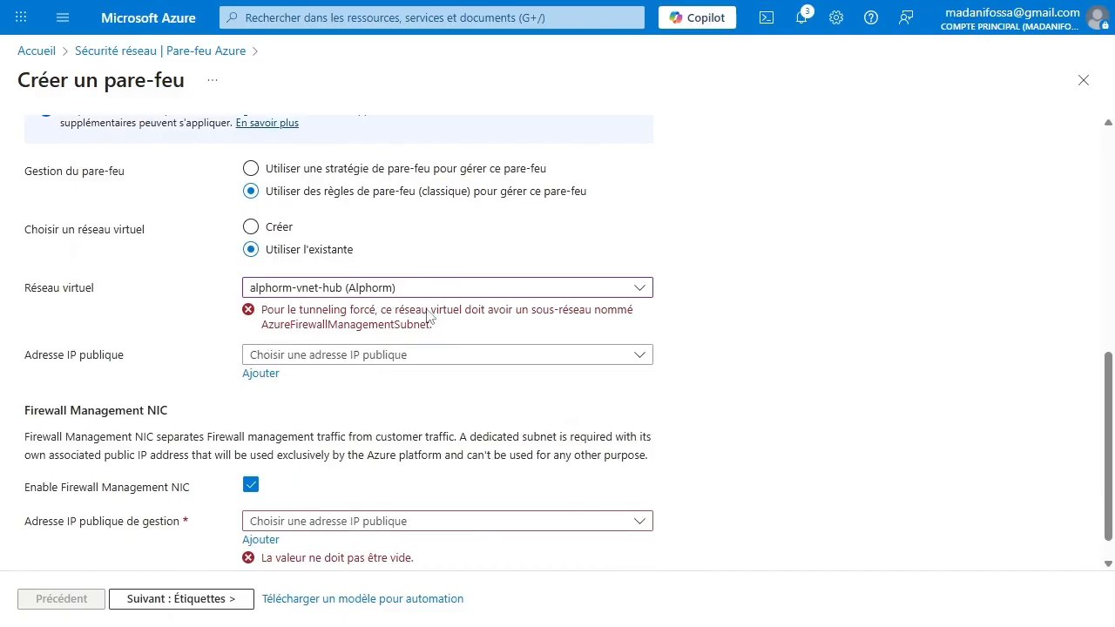
scroll(294, 429, "down", 1)
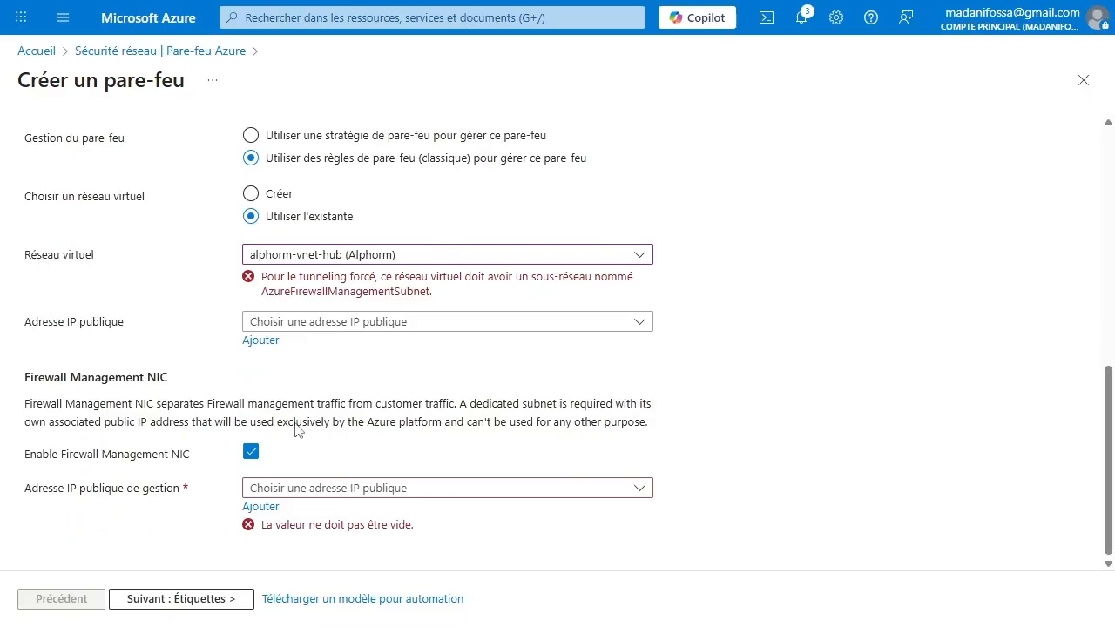
left_click(252, 453)
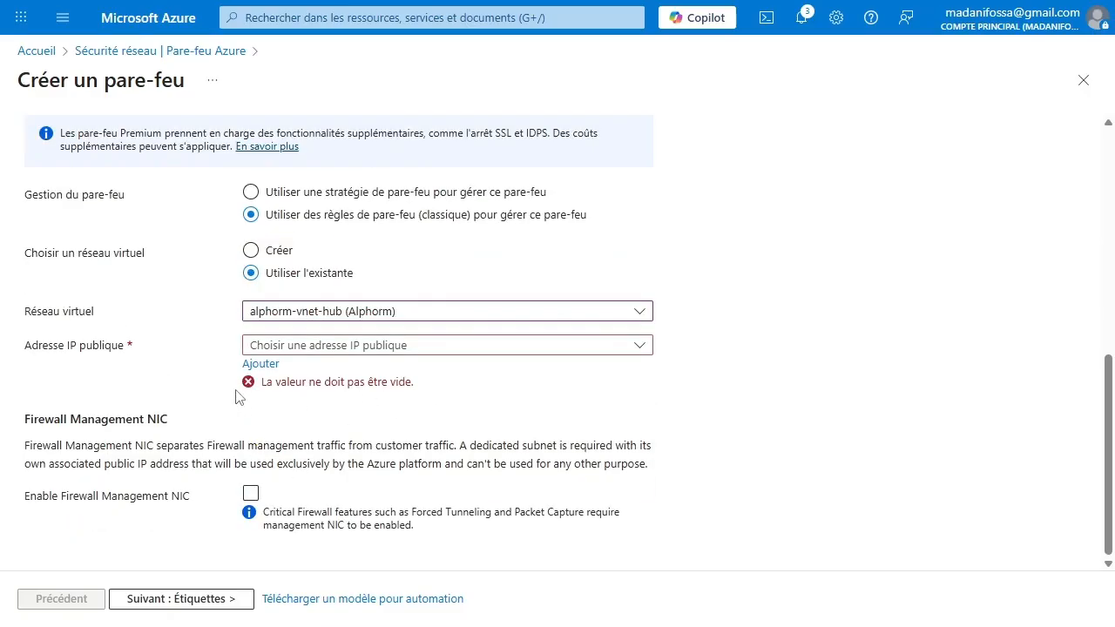
Try to assign the existing public IP address alphorm-pip to the firewall
left_click(391, 346)
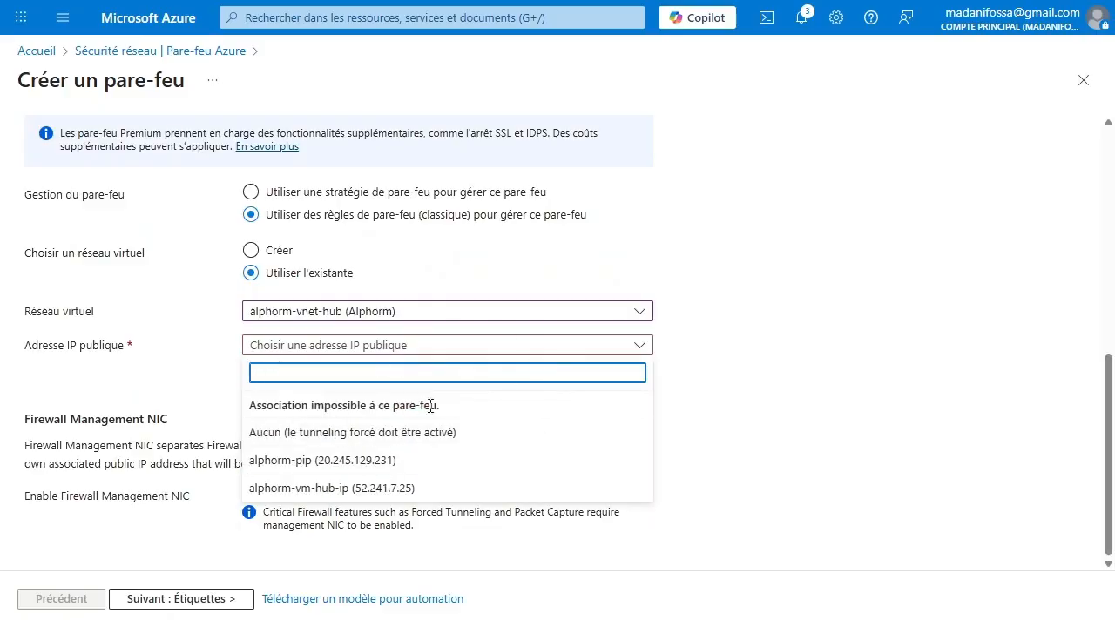
left_click(191, 376)
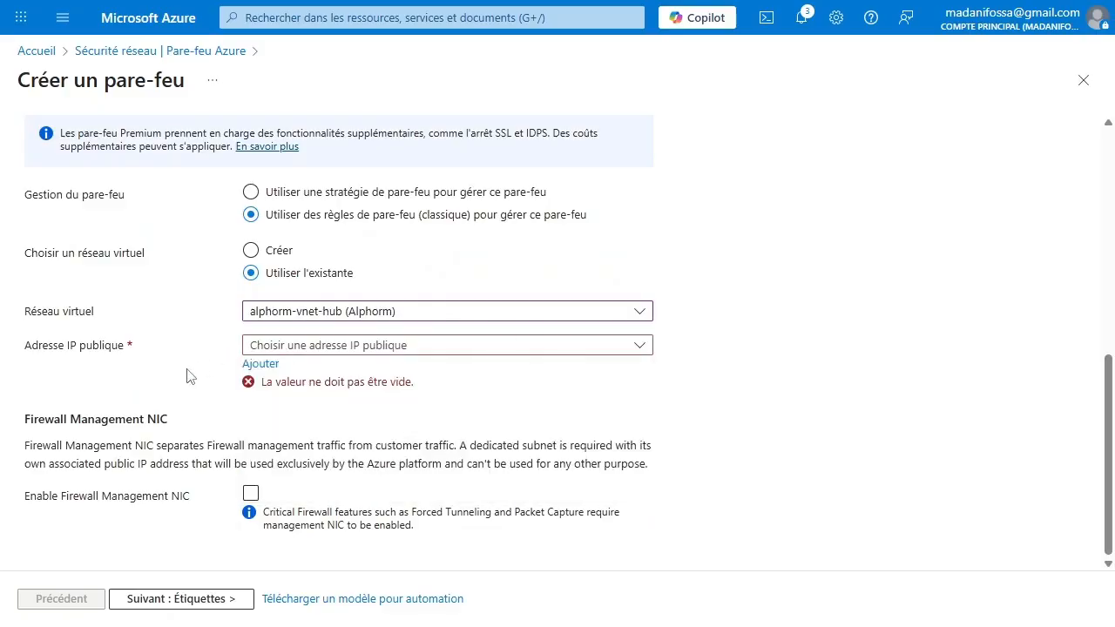
left_click(262, 364)
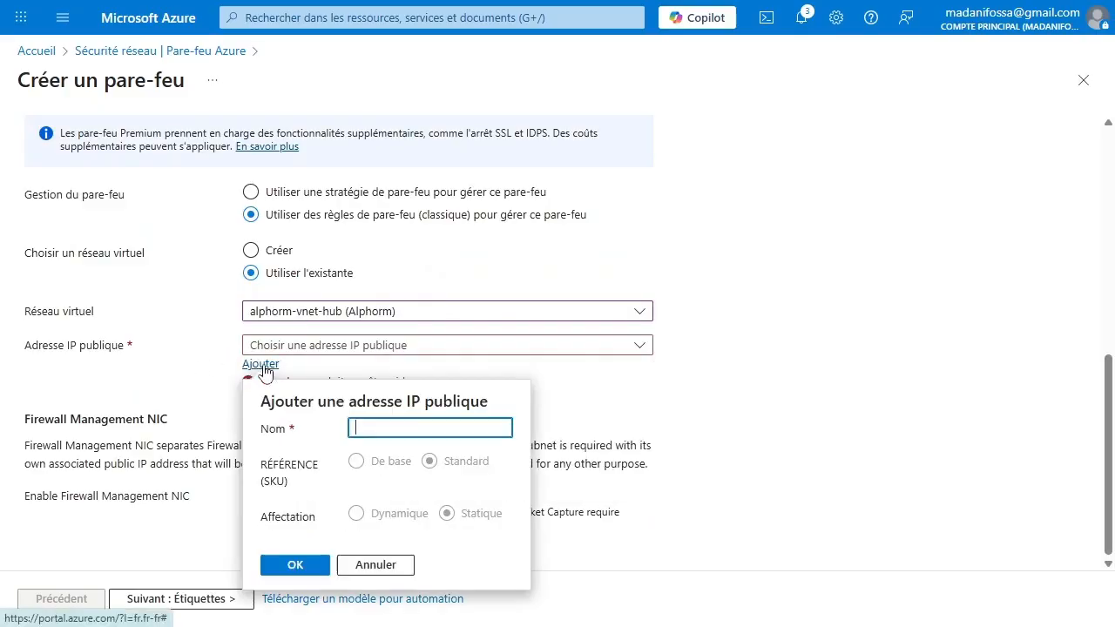
left_click(385, 434)
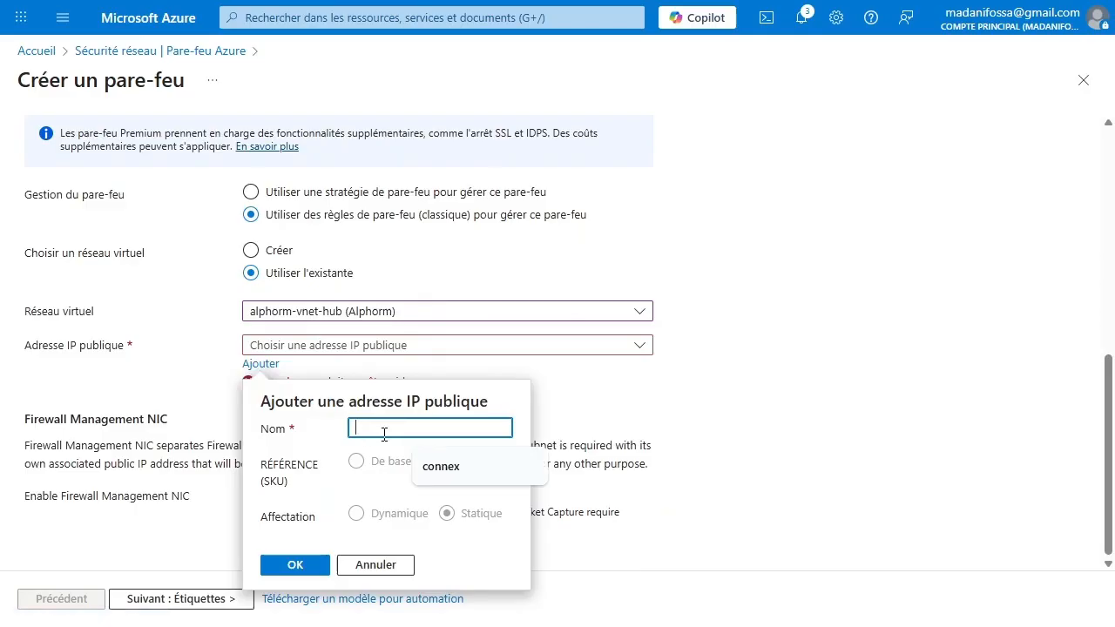
left_click(704, 385)
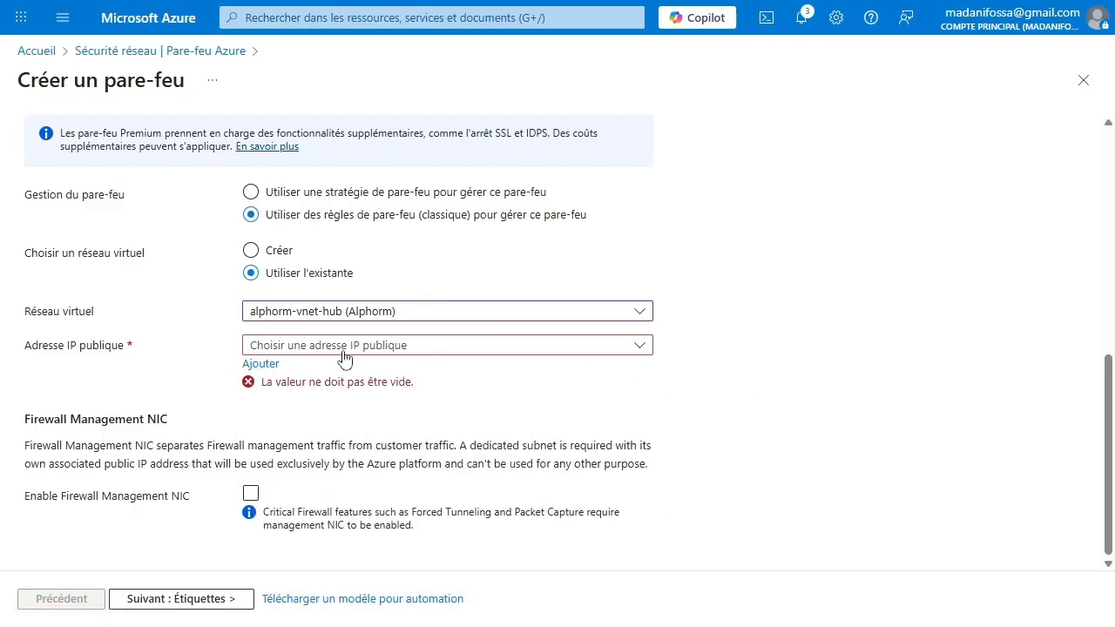
left_click(411, 347)
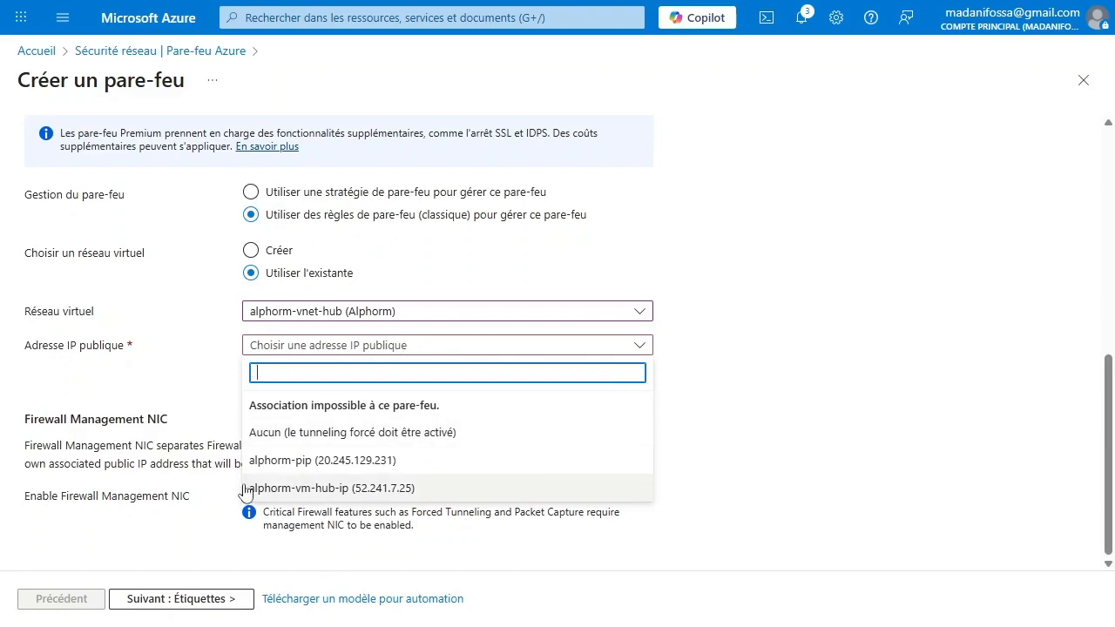
left_click(303, 460)
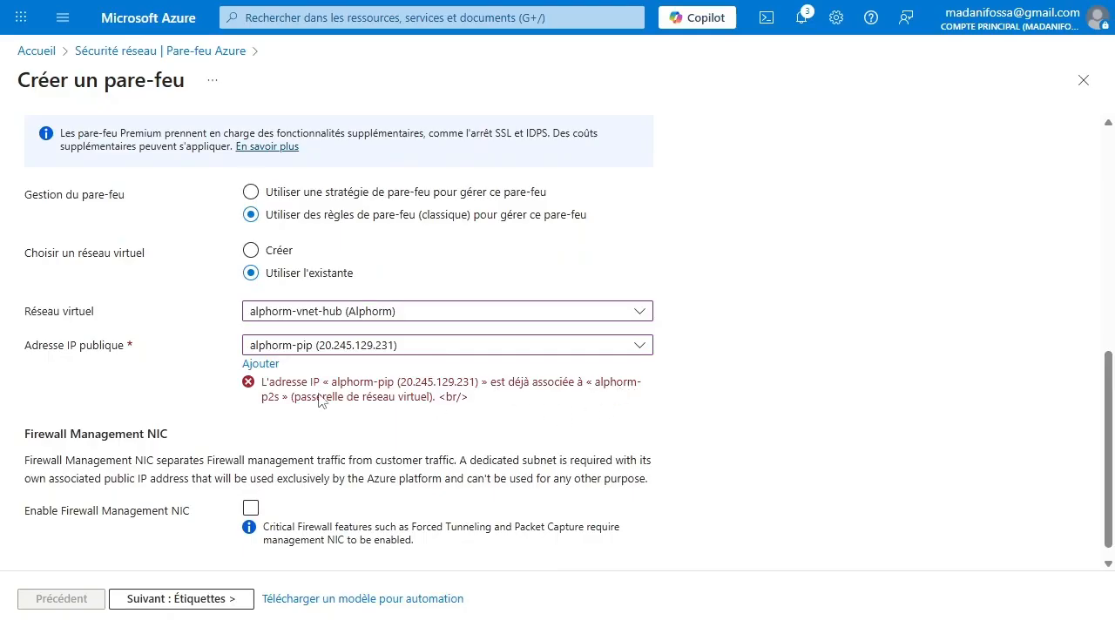
Add a new public IP address named alphorm-pip1 for the firewall
left_click(261, 363)
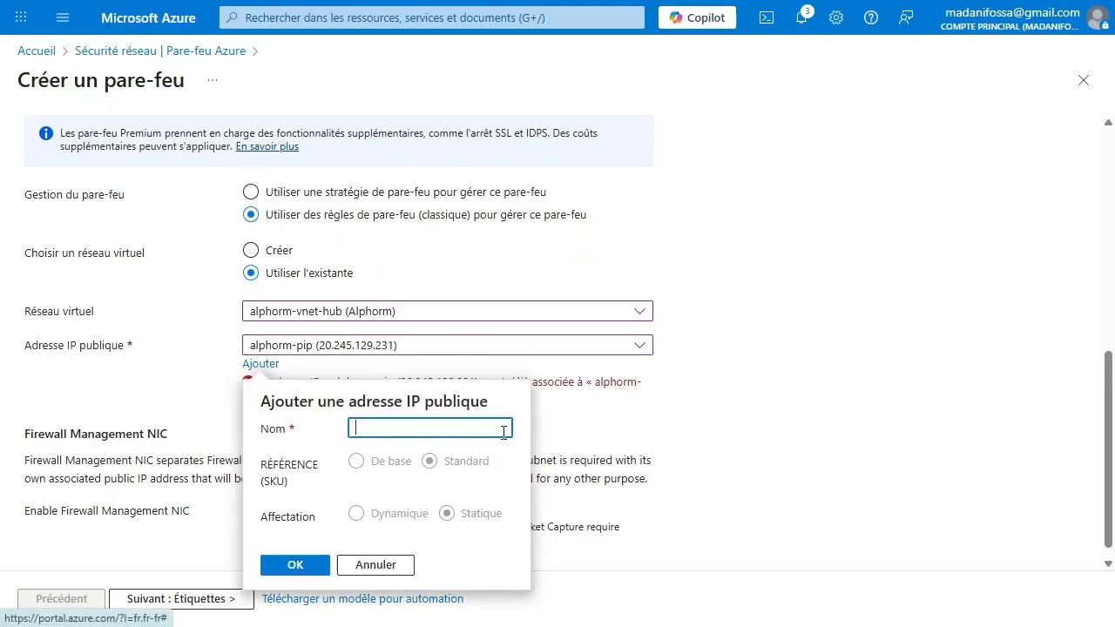
left_click(445, 431)
type("a")
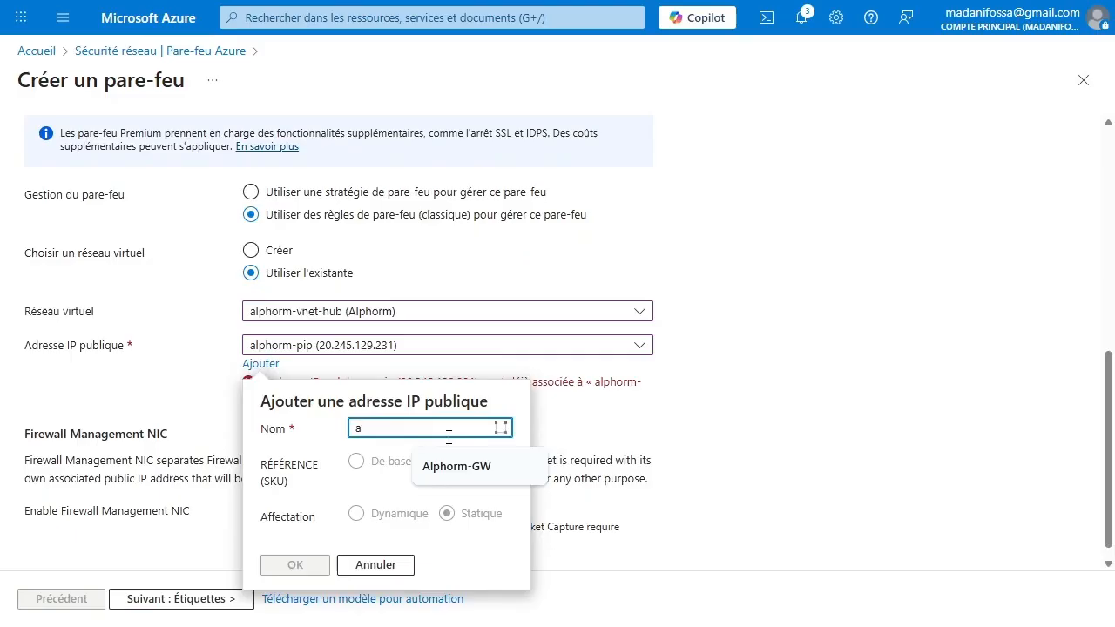
type("lphorm-pip1")
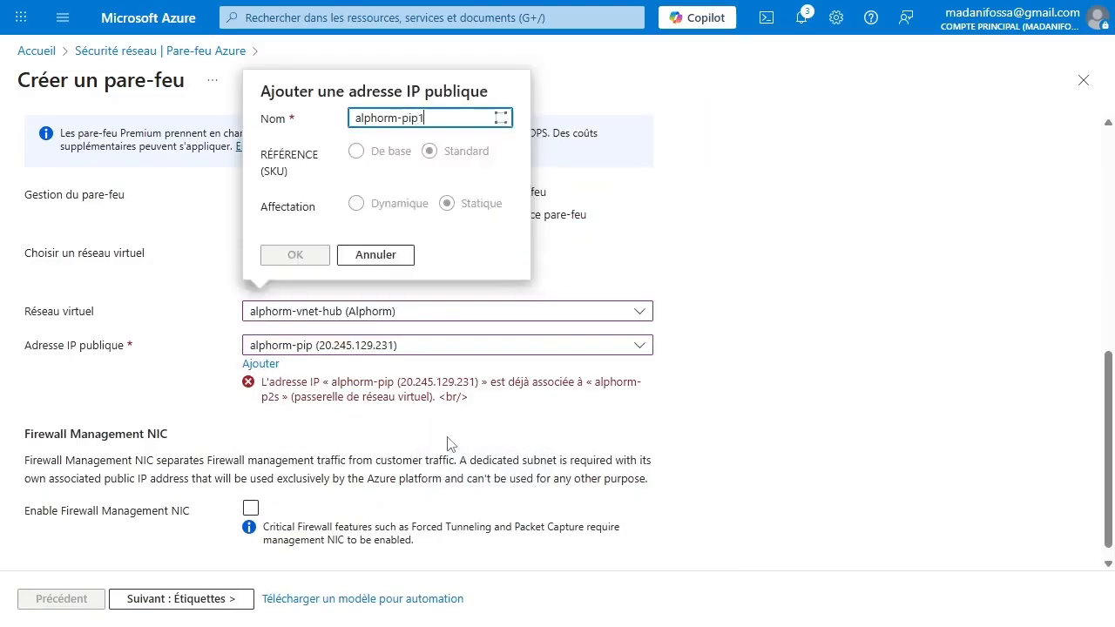
left_click(301, 567)
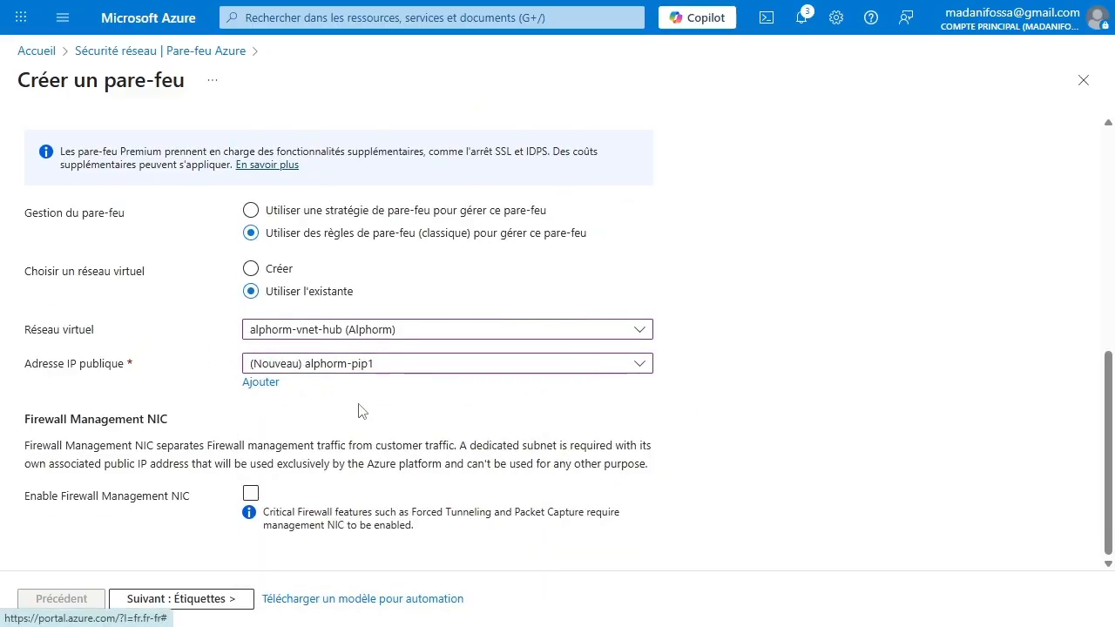
Review the firewall's basic settings, from the resource group and name down to the virtual network and public IP
scroll(362, 410, "up", 10)
scroll(362, 410, "down", 2)
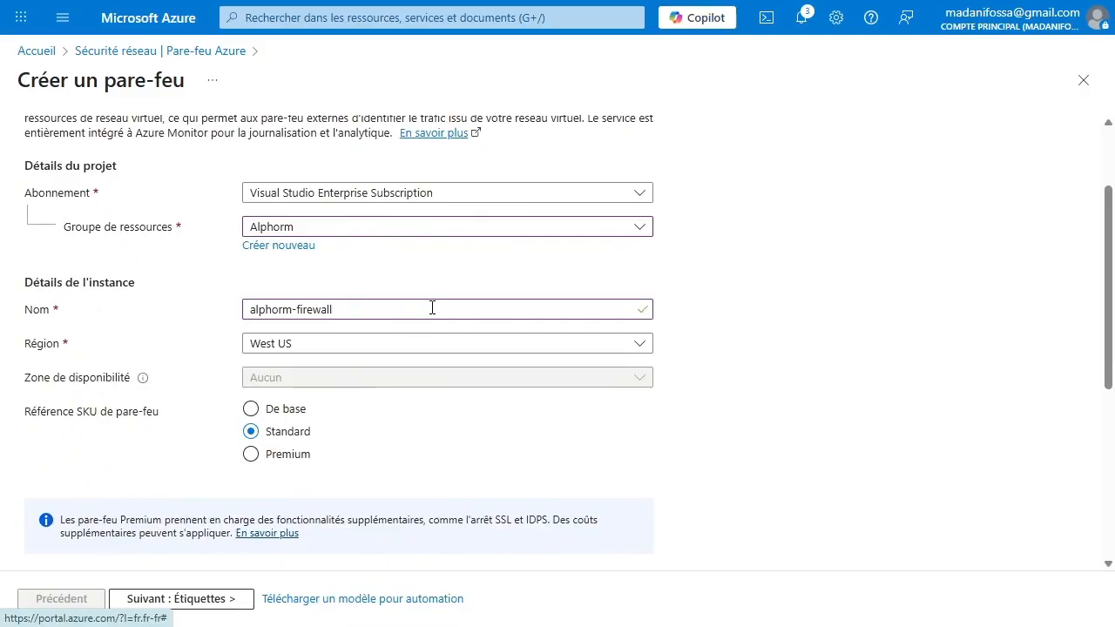
scroll(433, 308, "down", 3)
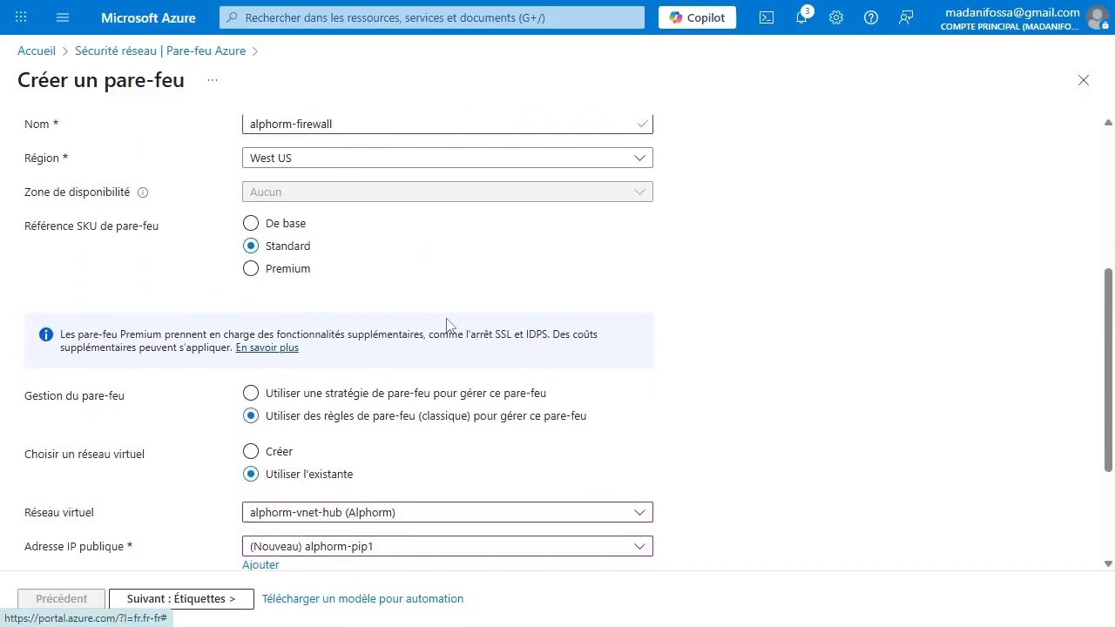
Leave the firewall's tags empty, validate the configuration and create the firewall
scroll(446, 325, "down", 3)
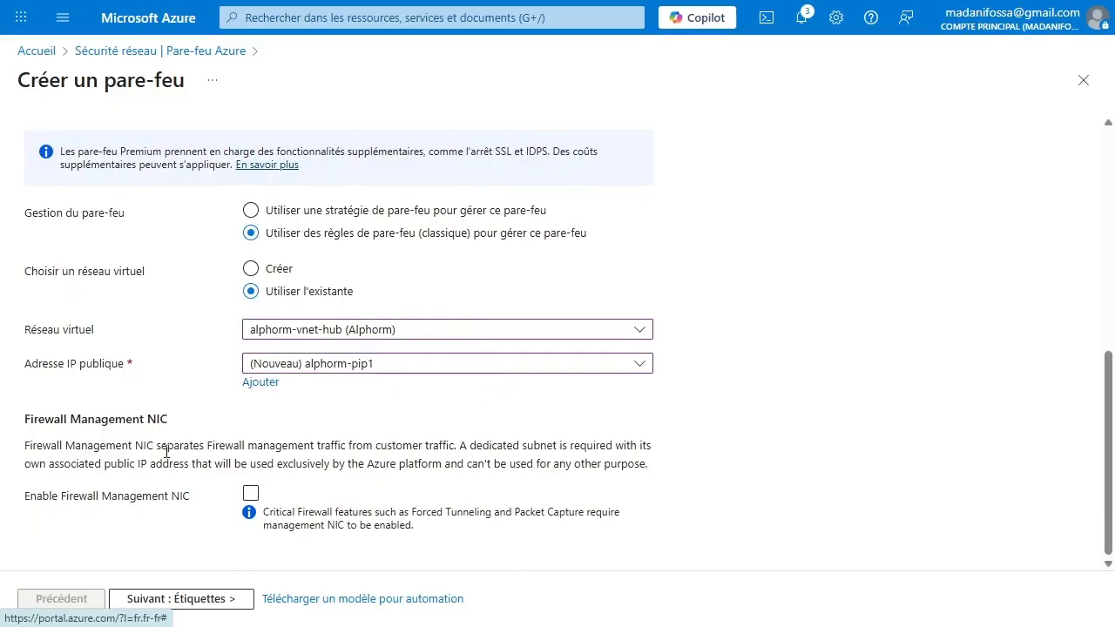
scroll(167, 451, "up", 10)
left_click(119, 162)
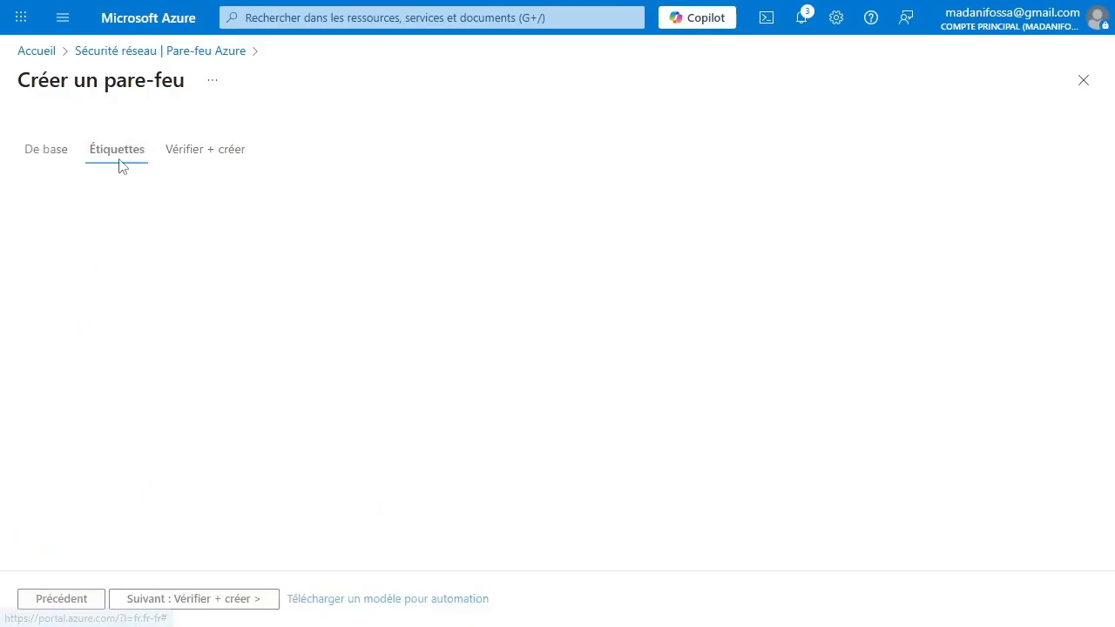
left_click(183, 600)
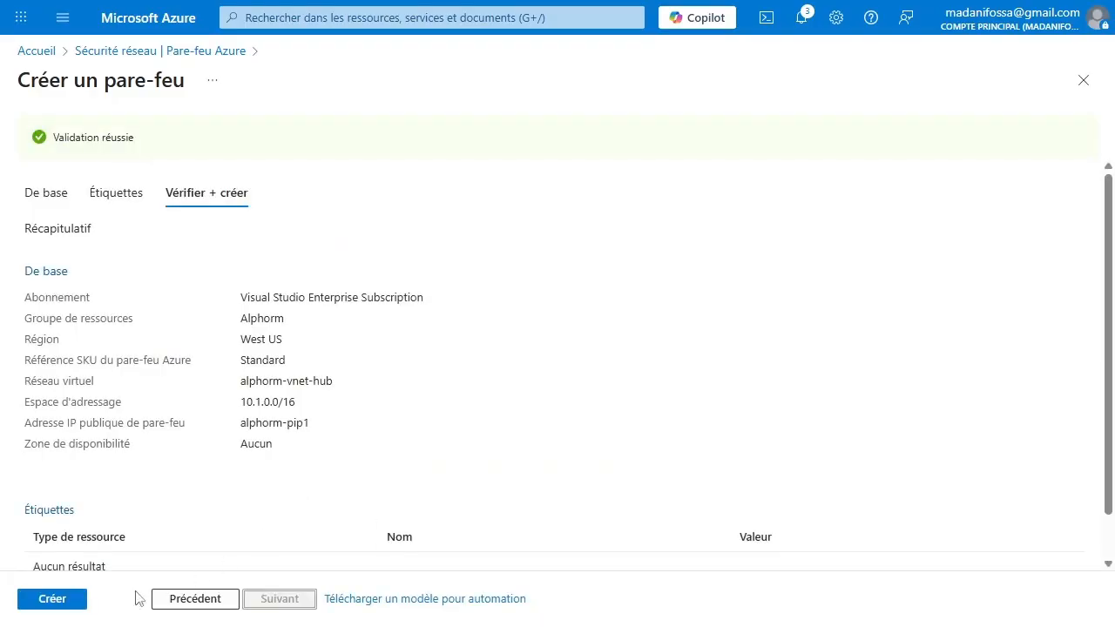
left_click(63, 600)
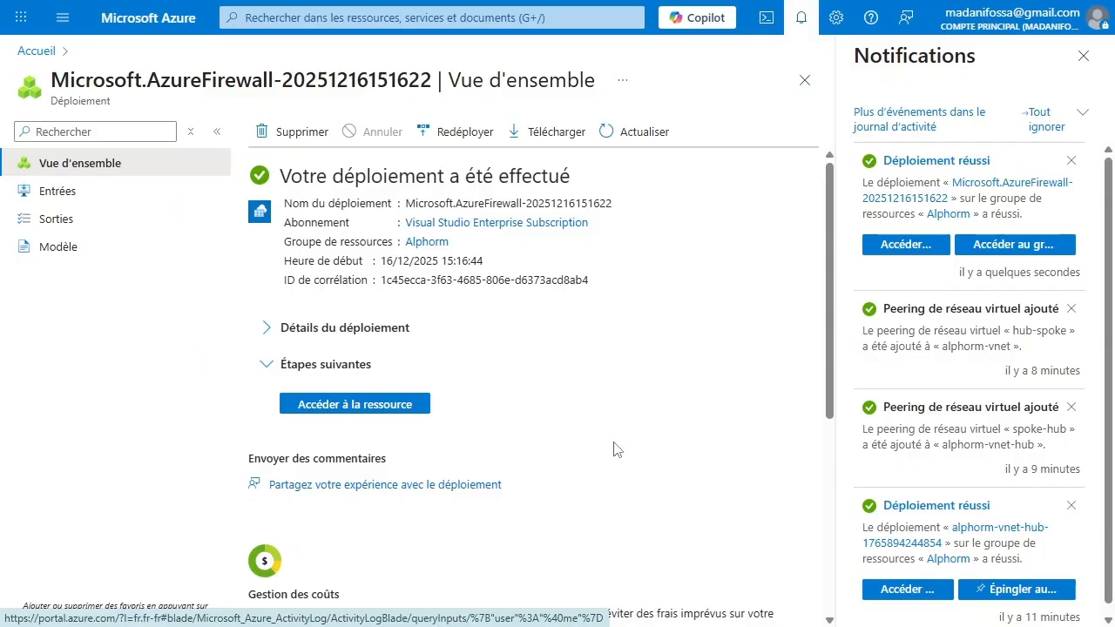
Open the deployed firewall resource, dismiss the notifications and view the details of its public IP address alphorm-pip1
left_click(349, 405)
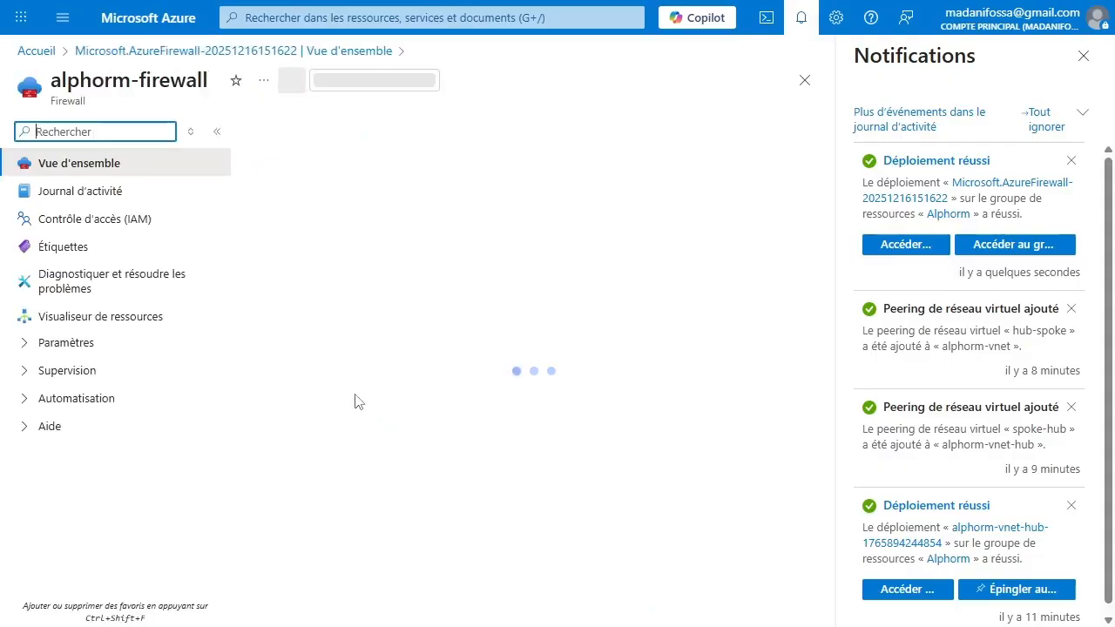
left_click(1083, 56)
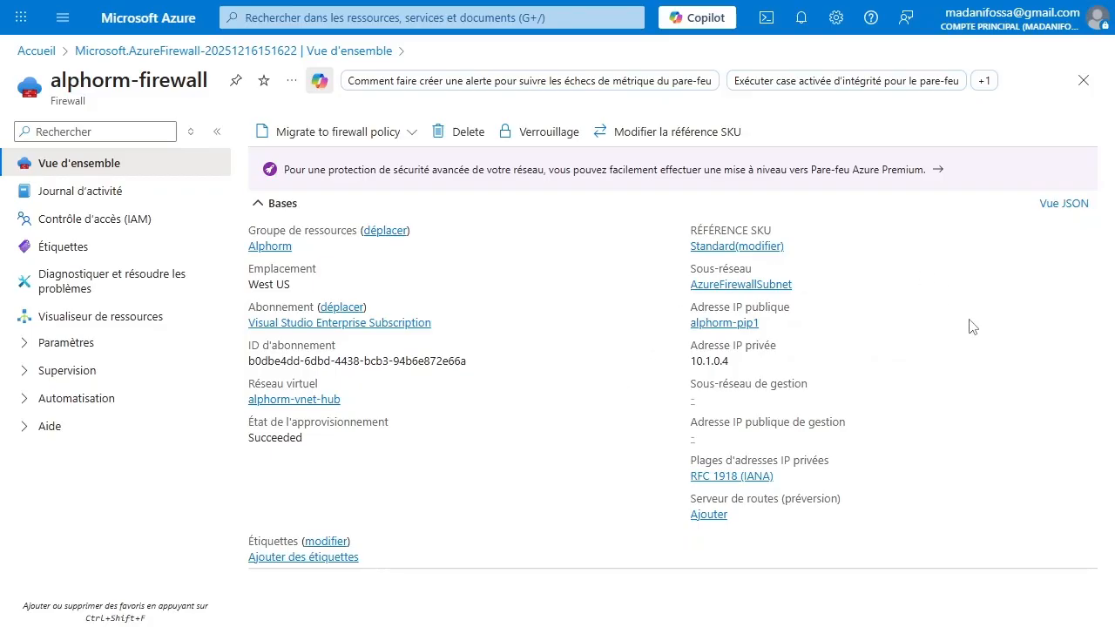
left_click(713, 325)
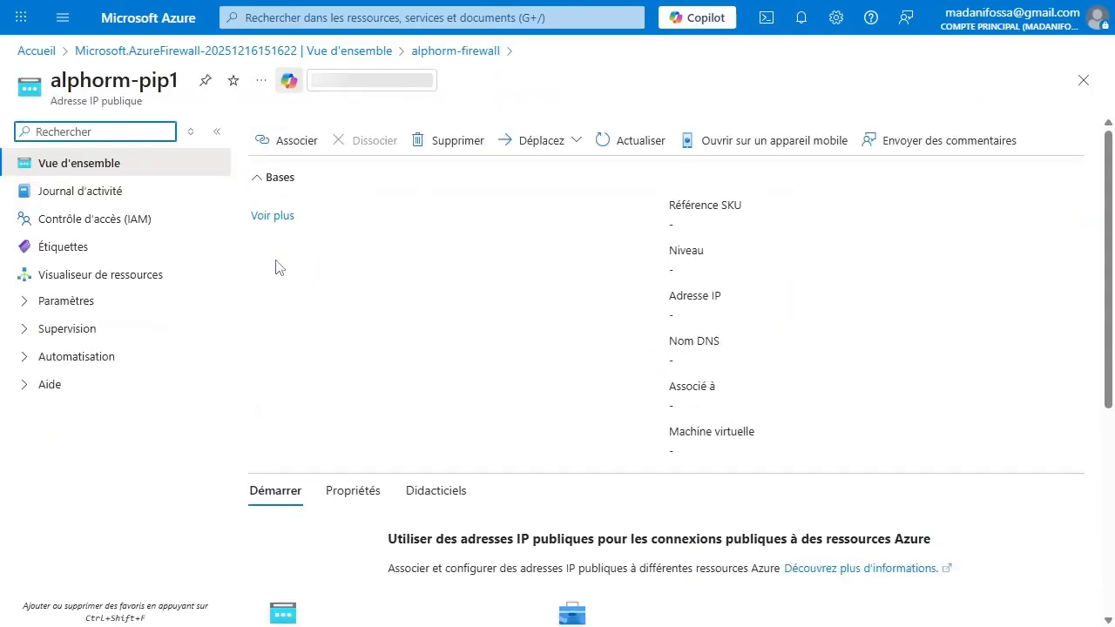